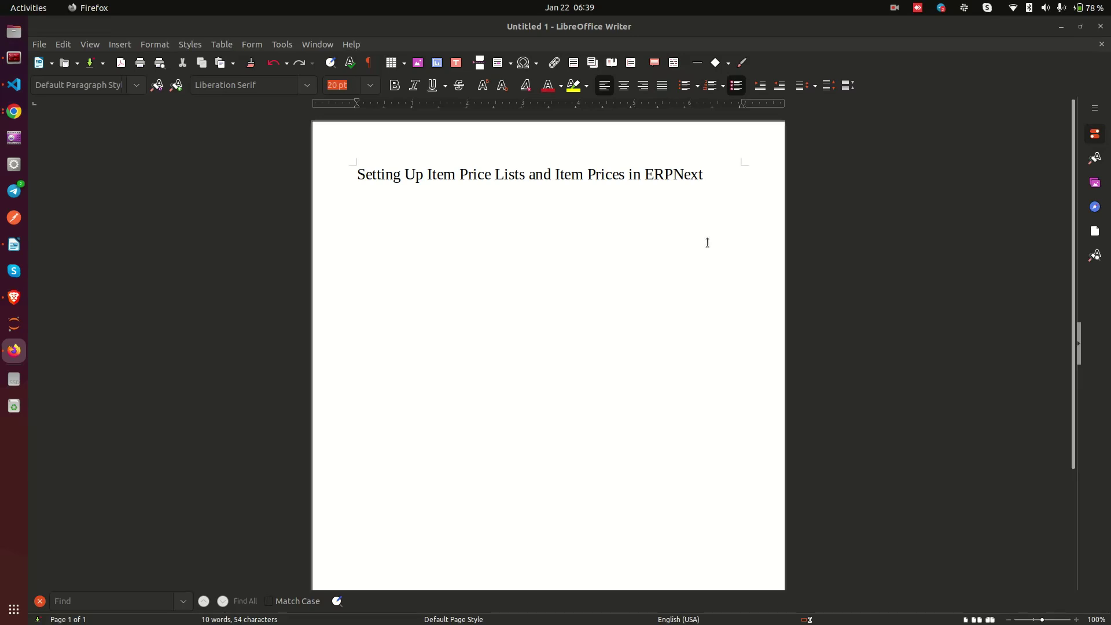
In the Writer title, delete the word 'Item' that comes before 'Price Lists'.
click(13, 245)
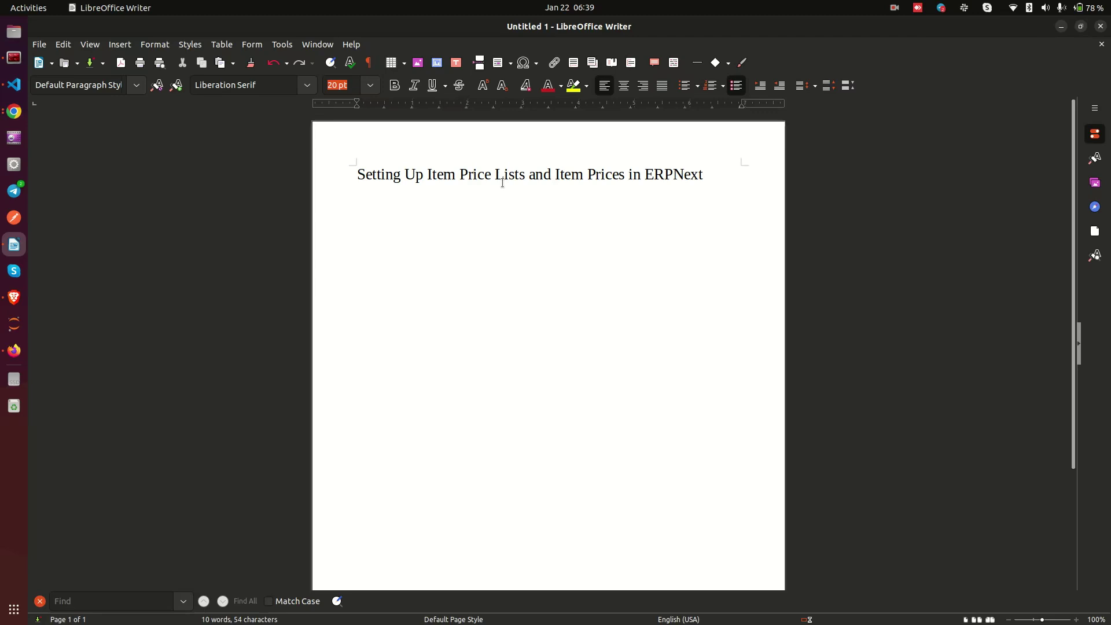
double_click(441, 175)
key(BackSpace)
key(BackSpace)
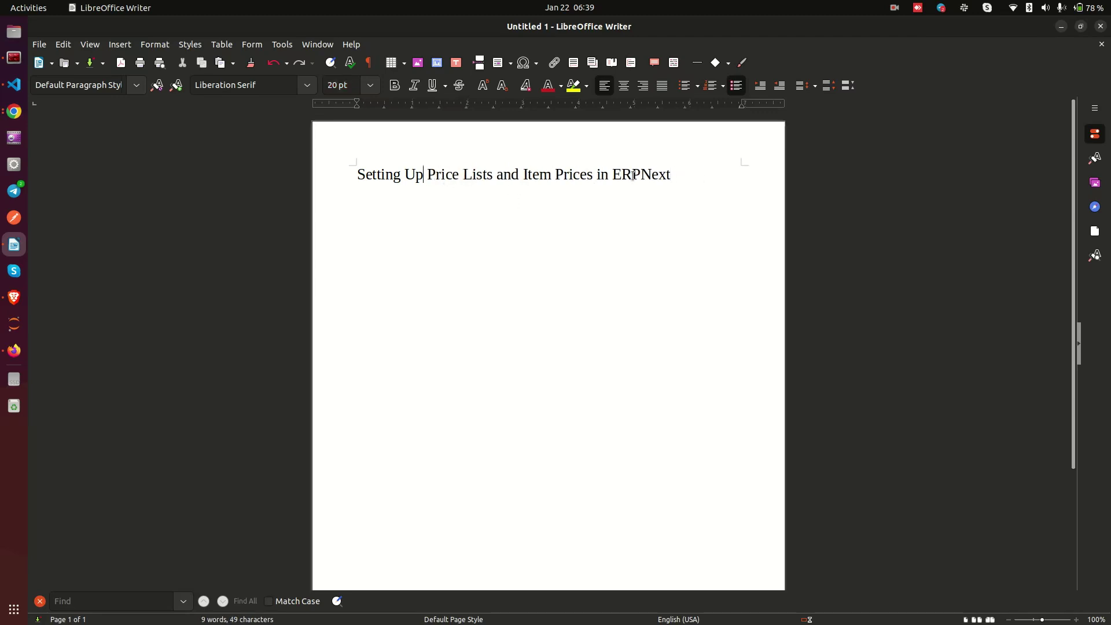
drag(607, 176, 671, 176)
click(671, 175)
Search 'price li' in ERPNext and open the Price List list.
click(15, 117)
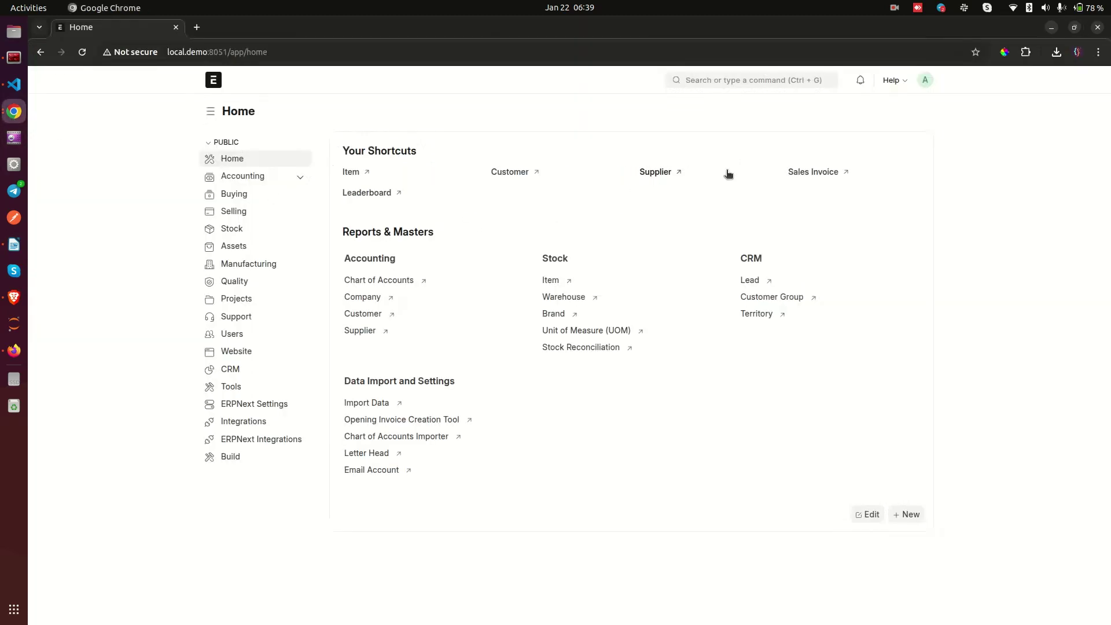
click(764, 77)
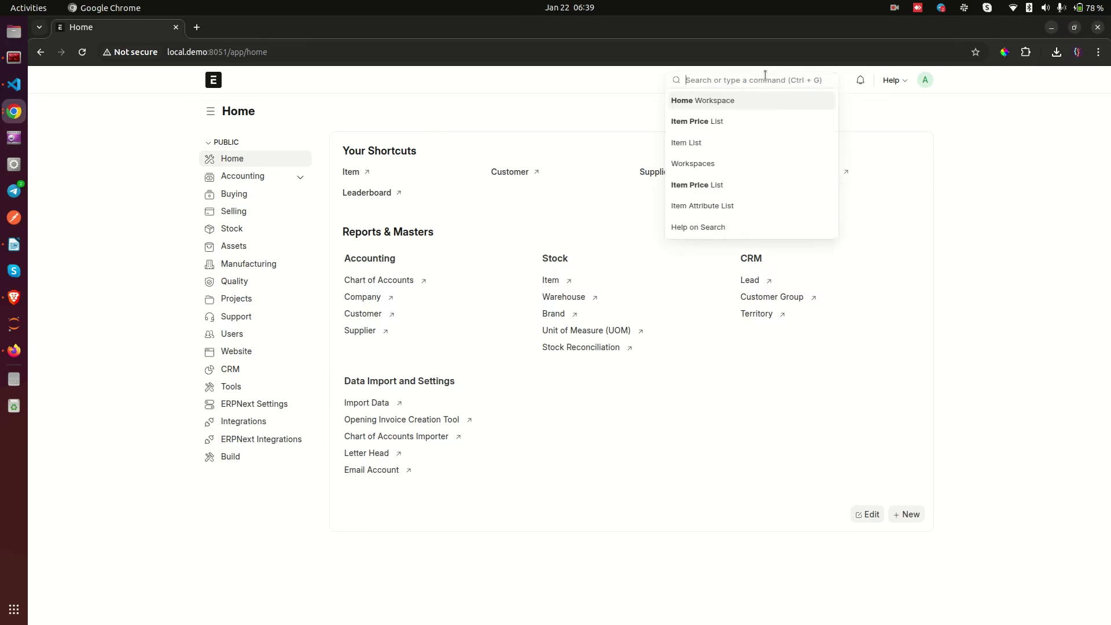
text(price li)
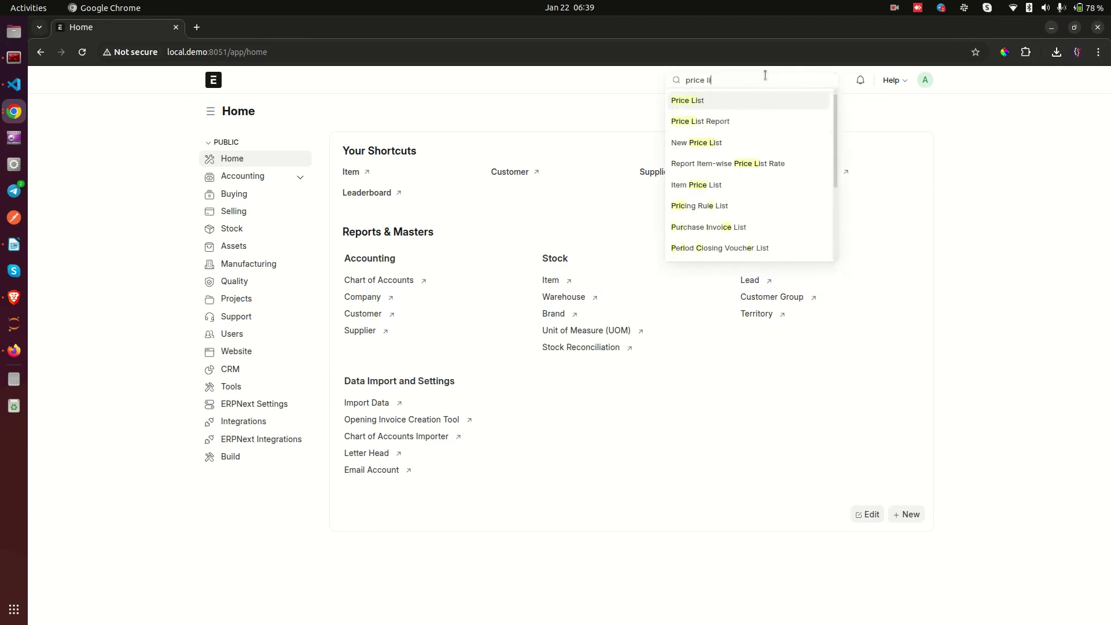
click(722, 100)
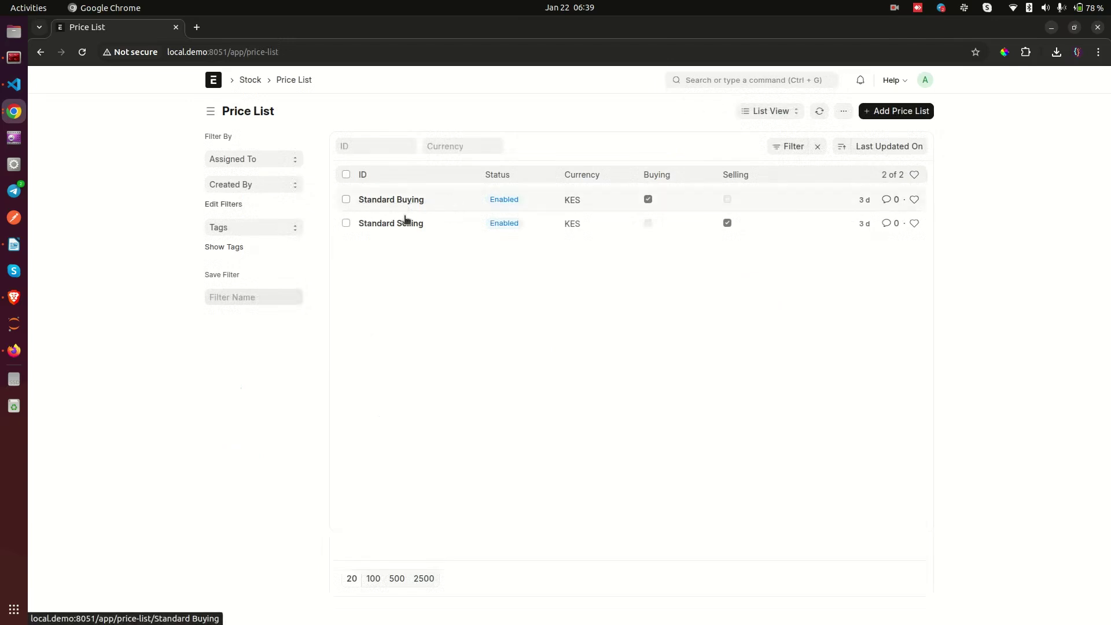
Open the Standard Buying price list, go back to the list, and reopen it.
click(392, 199)
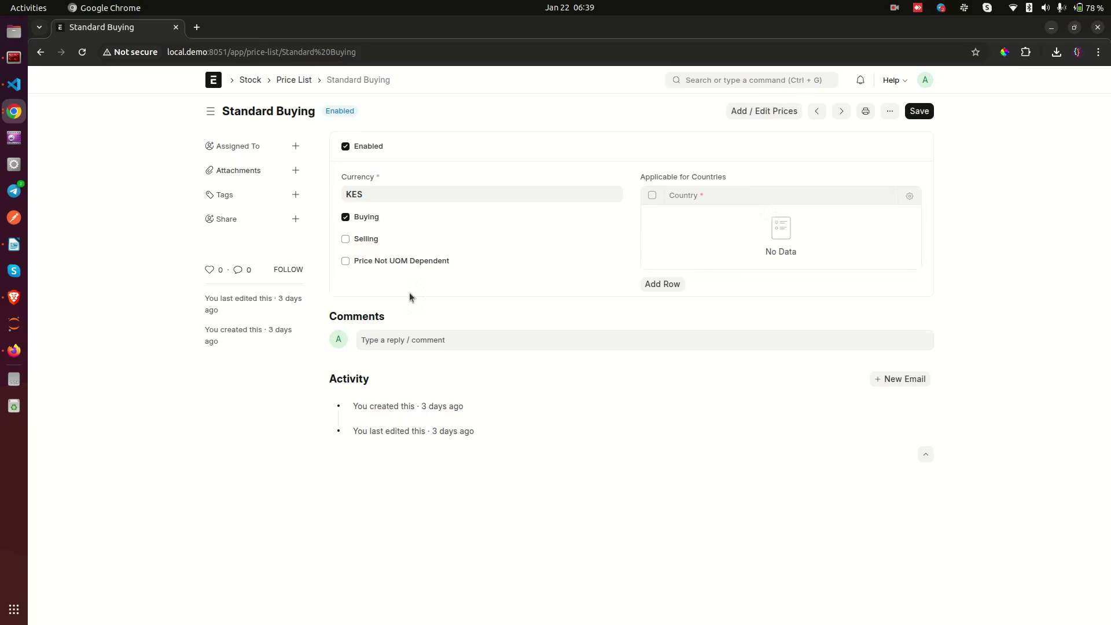
click(285, 81)
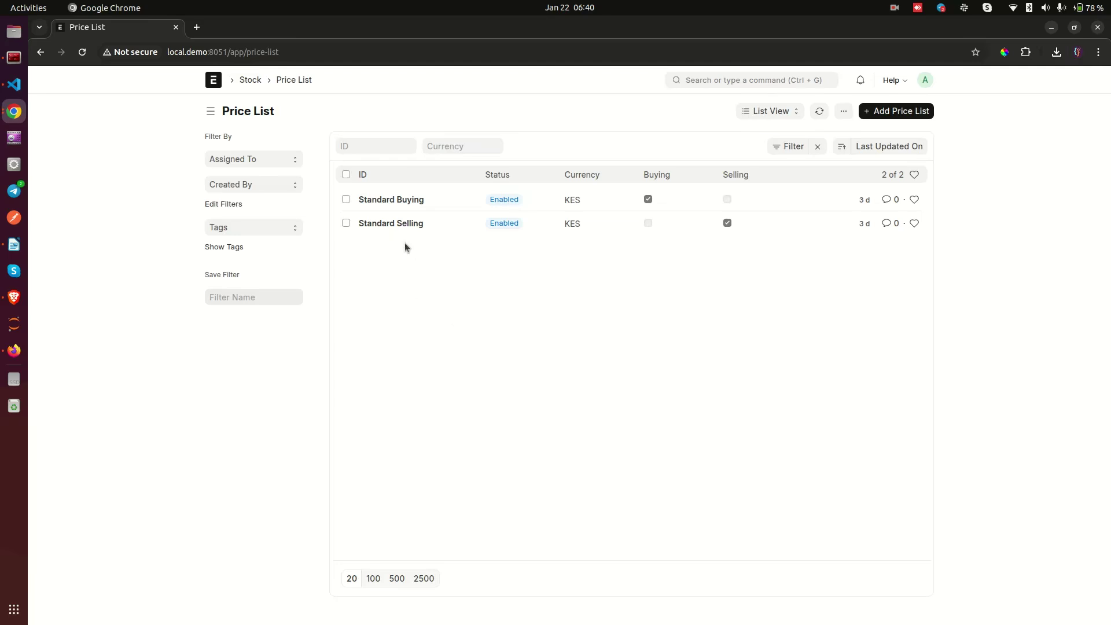
click(387, 200)
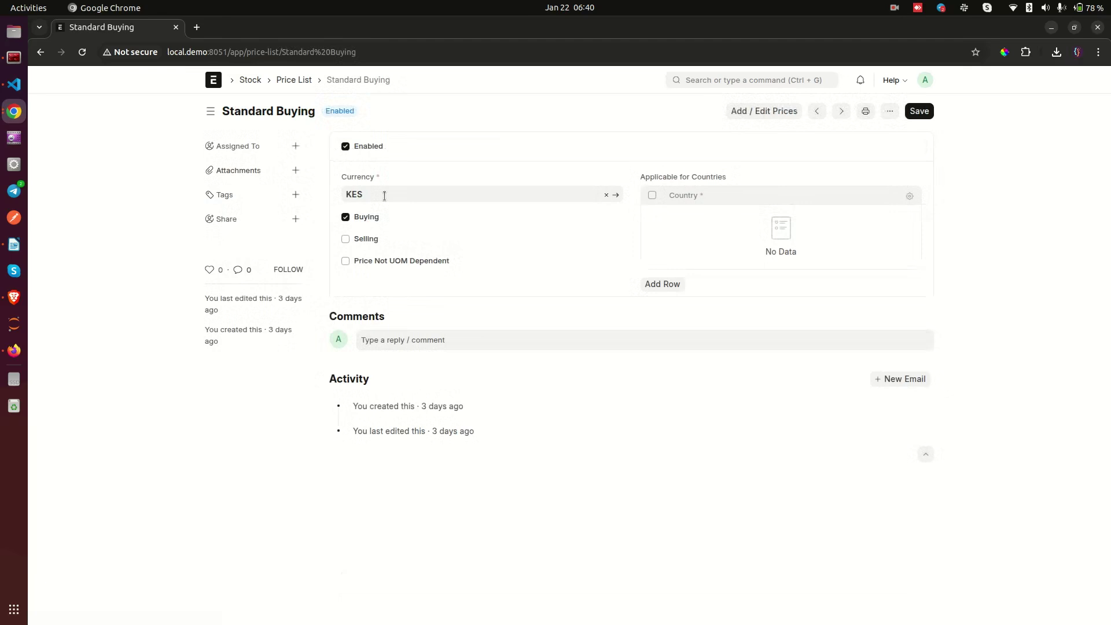
click(294, 80)
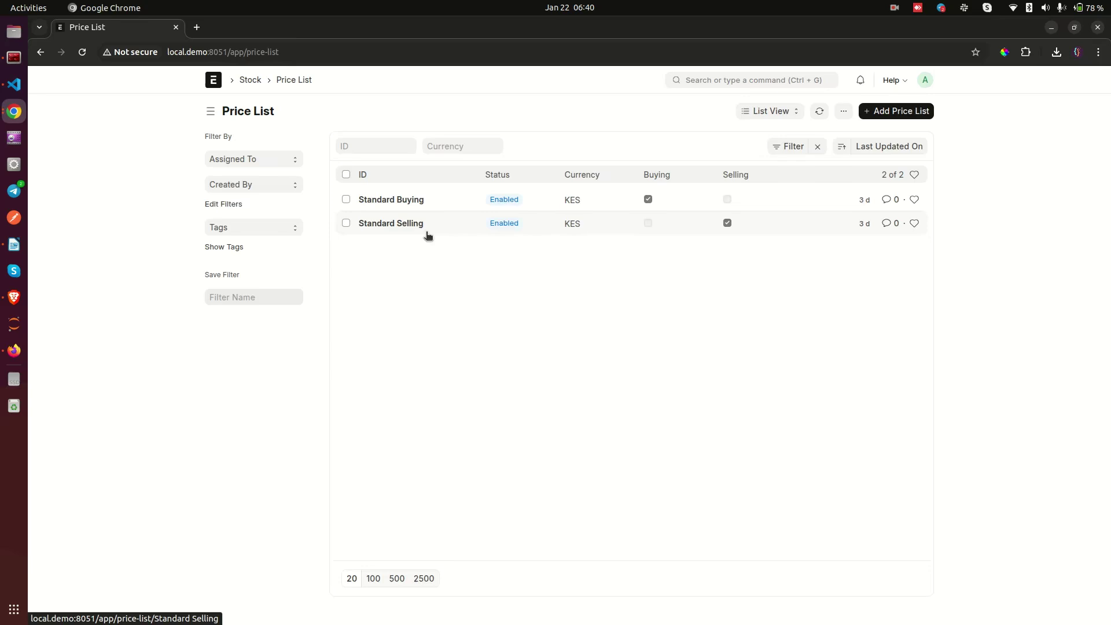
click(400, 228)
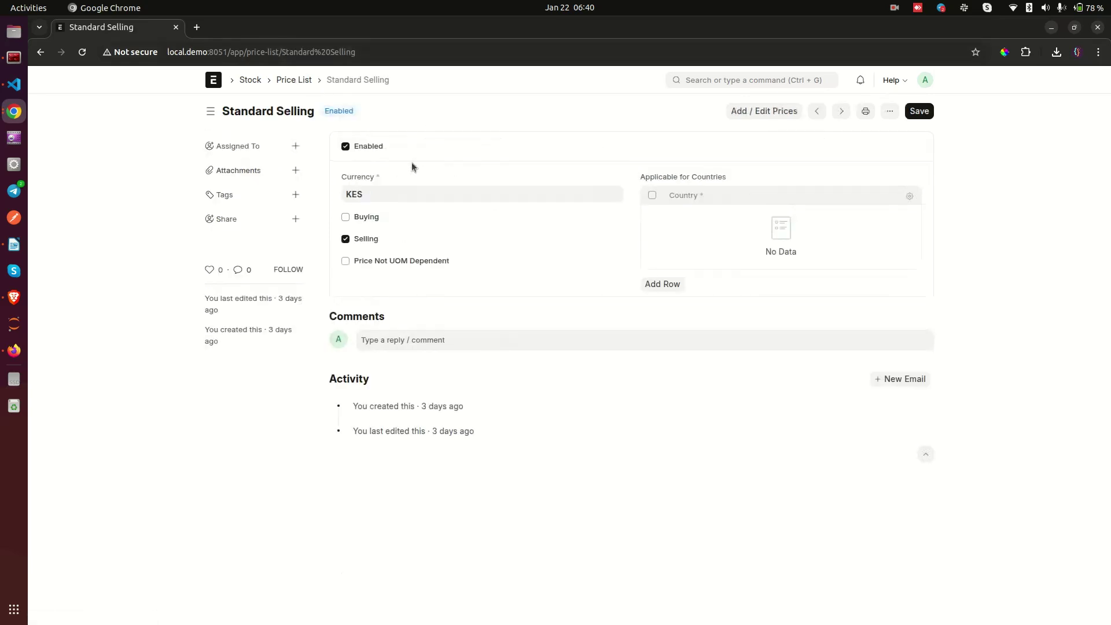
click(345, 147)
click(347, 153)
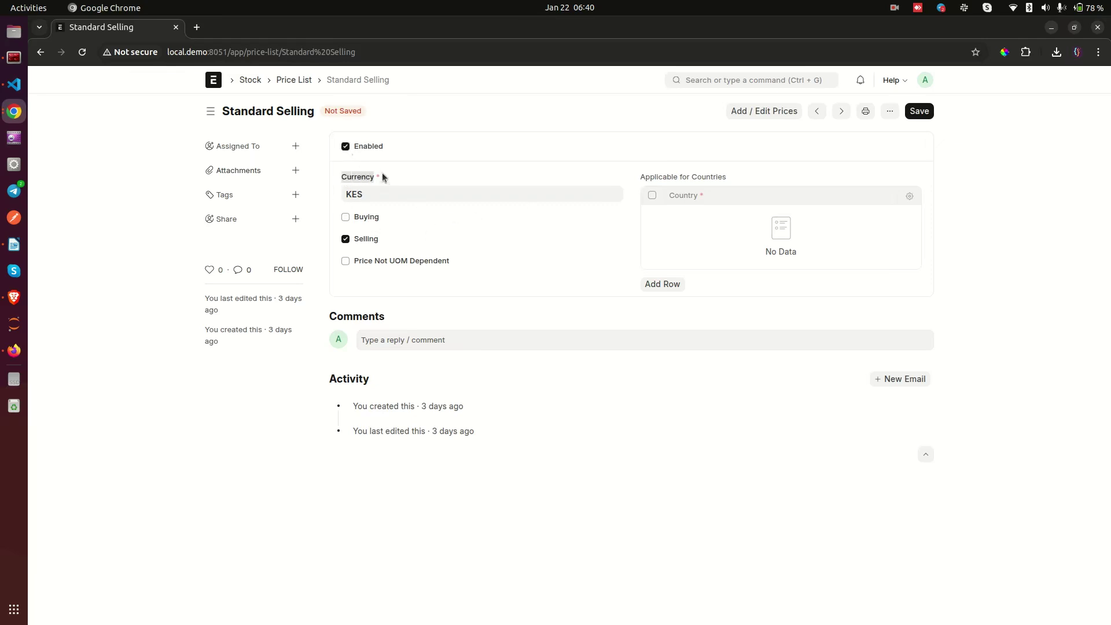
click(158, 259)
click(294, 80)
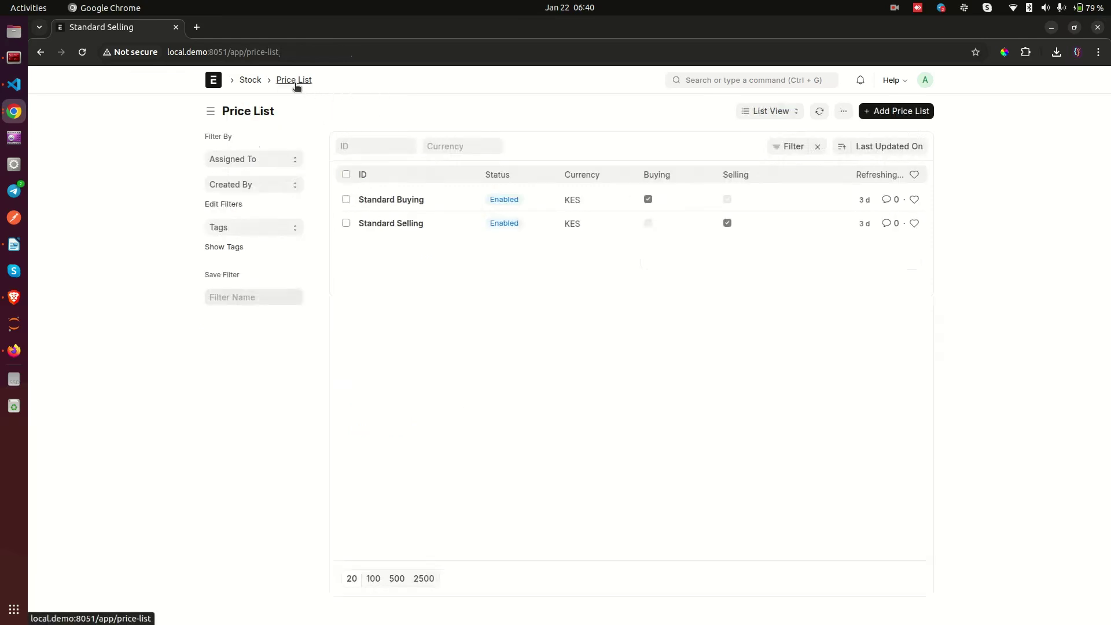
Open the Standard Buying price list in the ERPNext browser window.
click(397, 199)
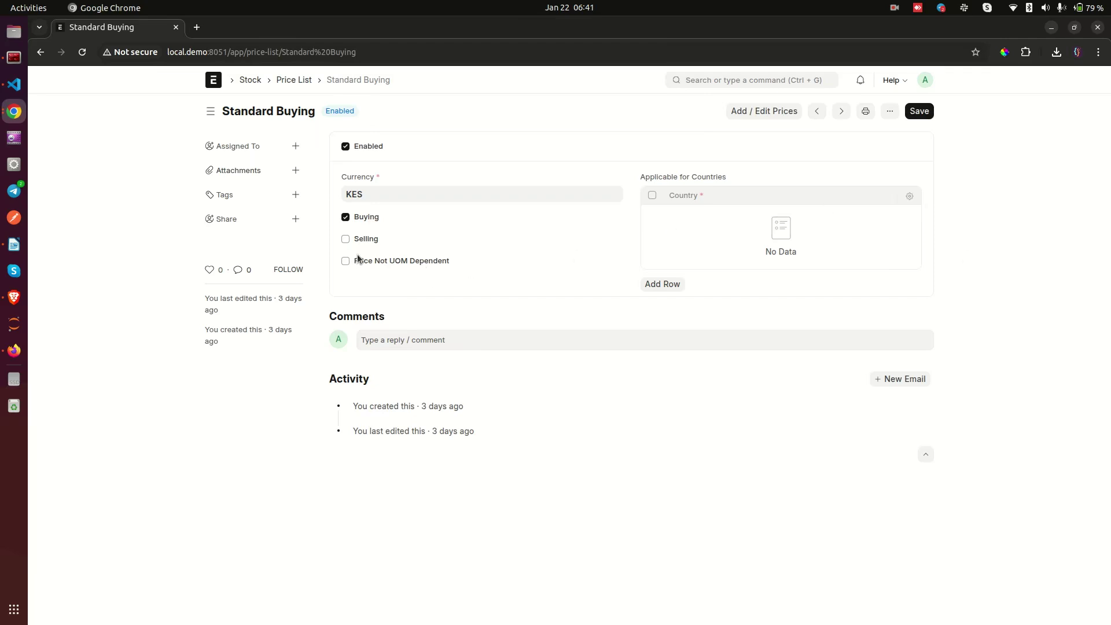
click(13, 114)
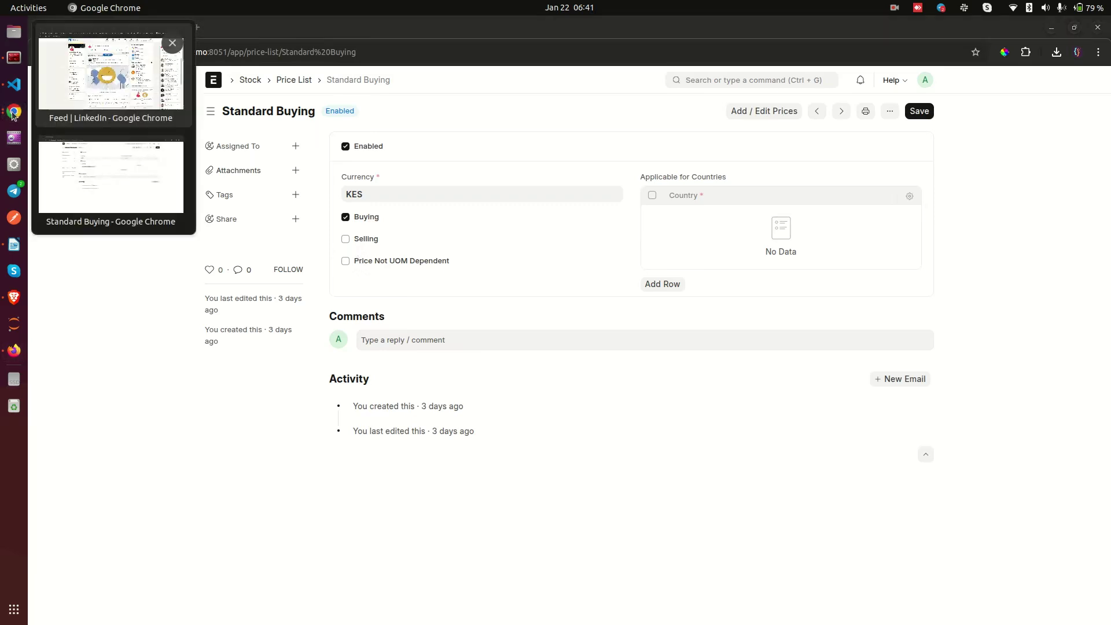
click(111, 176)
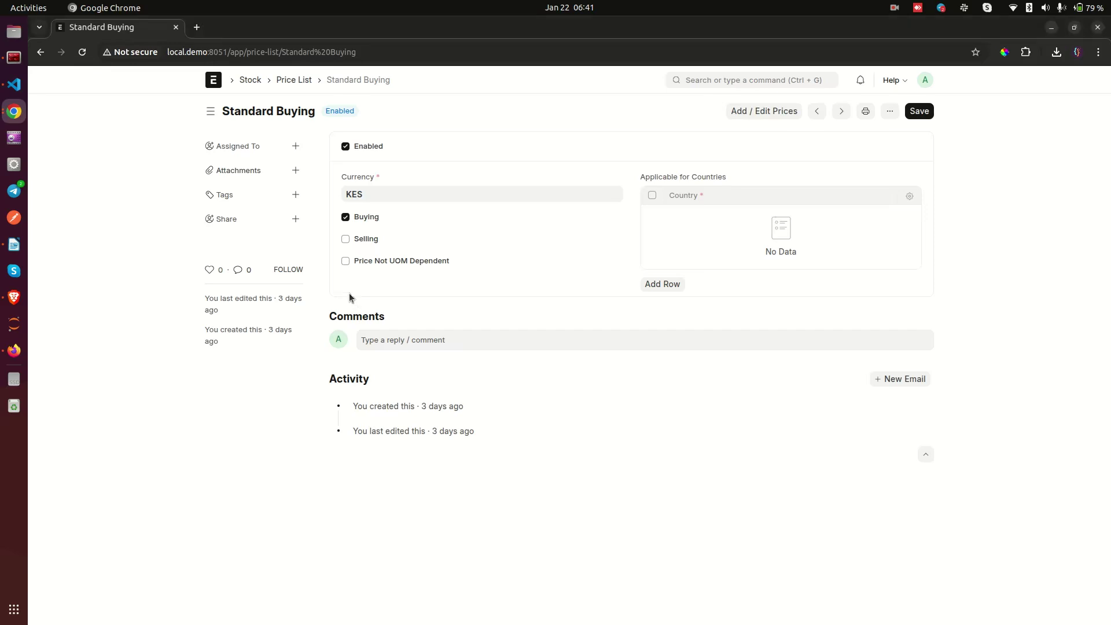
Toggle Price Not UOM Dependent on, then leave it switched off.
click(368, 260)
click(368, 259)
click(385, 259)
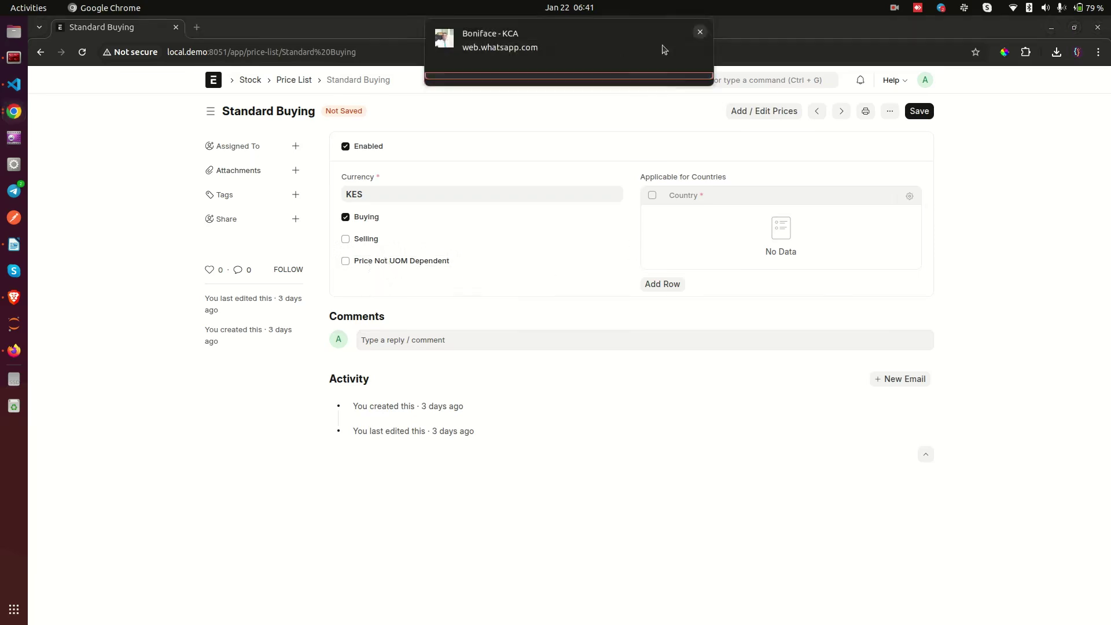
click(700, 32)
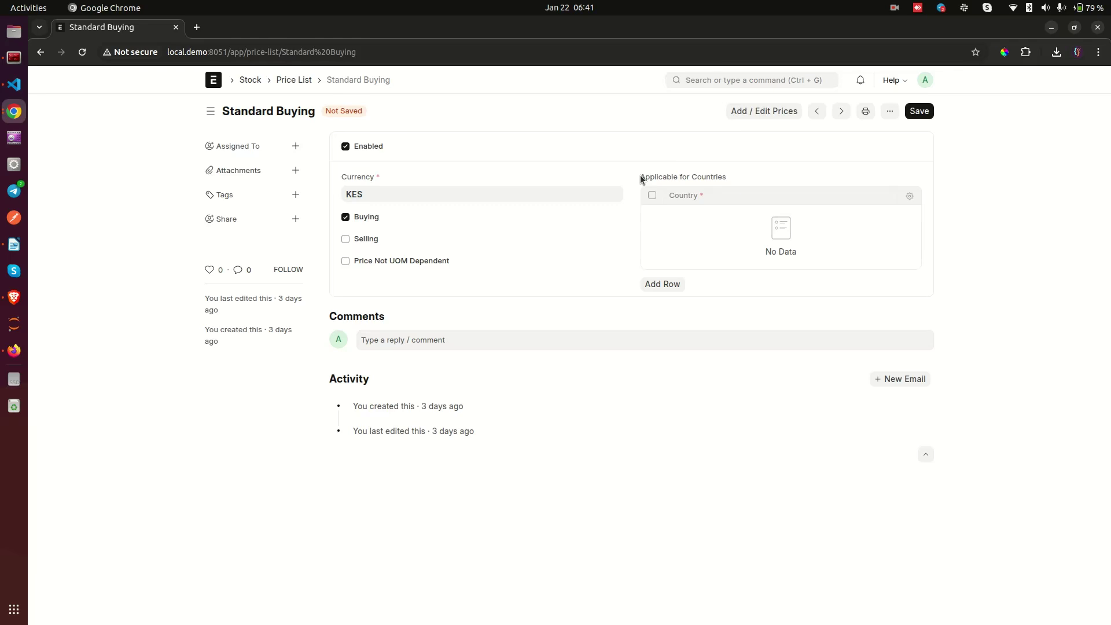
click(674, 285)
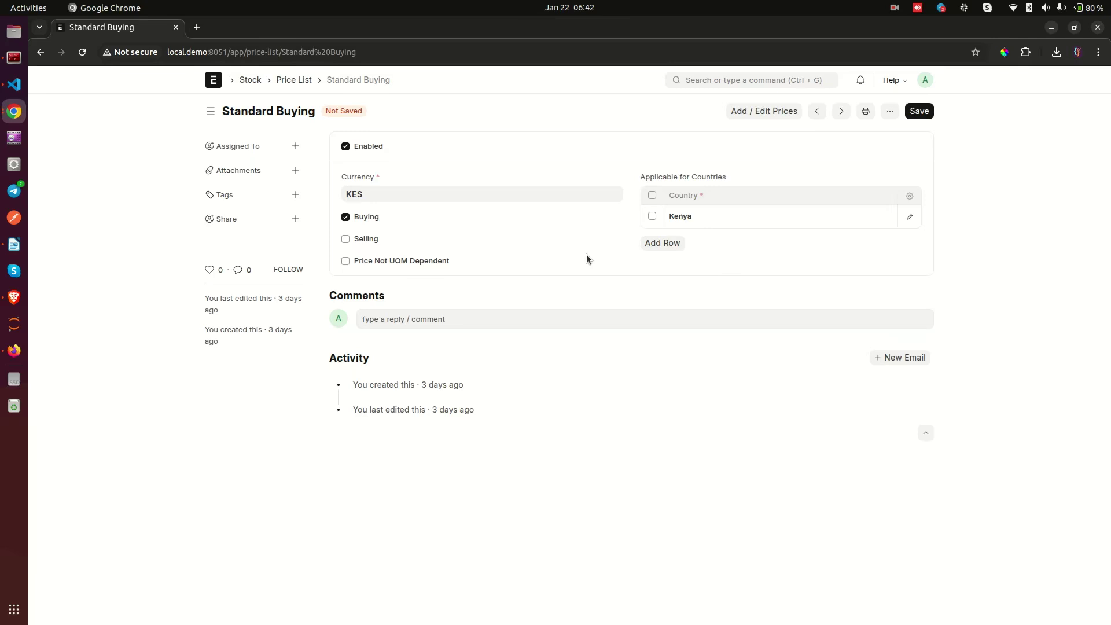
right_click(132, 196)
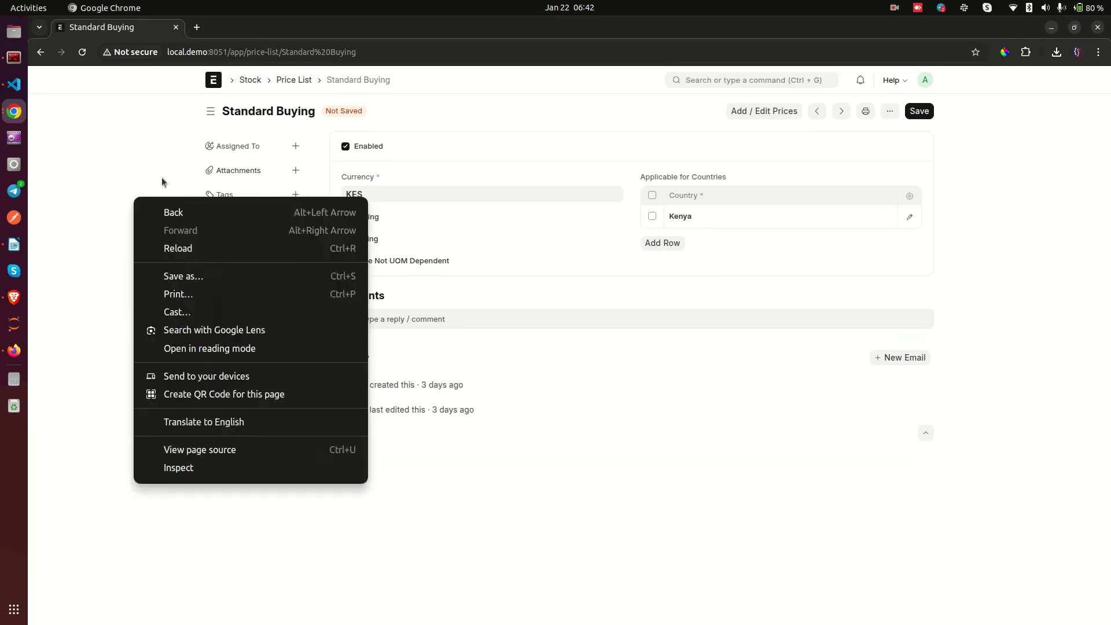
Return to the Price List list and reload it, discarding the unsaved Standard Buying edits.
click(153, 132)
click(294, 80)
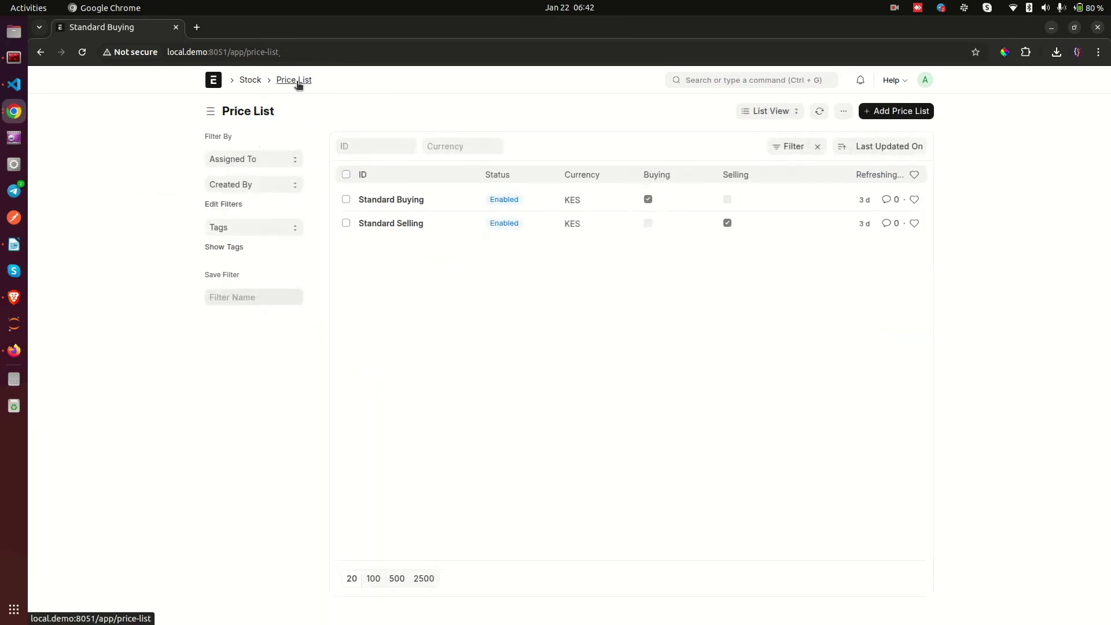
click(82, 51)
click(664, 124)
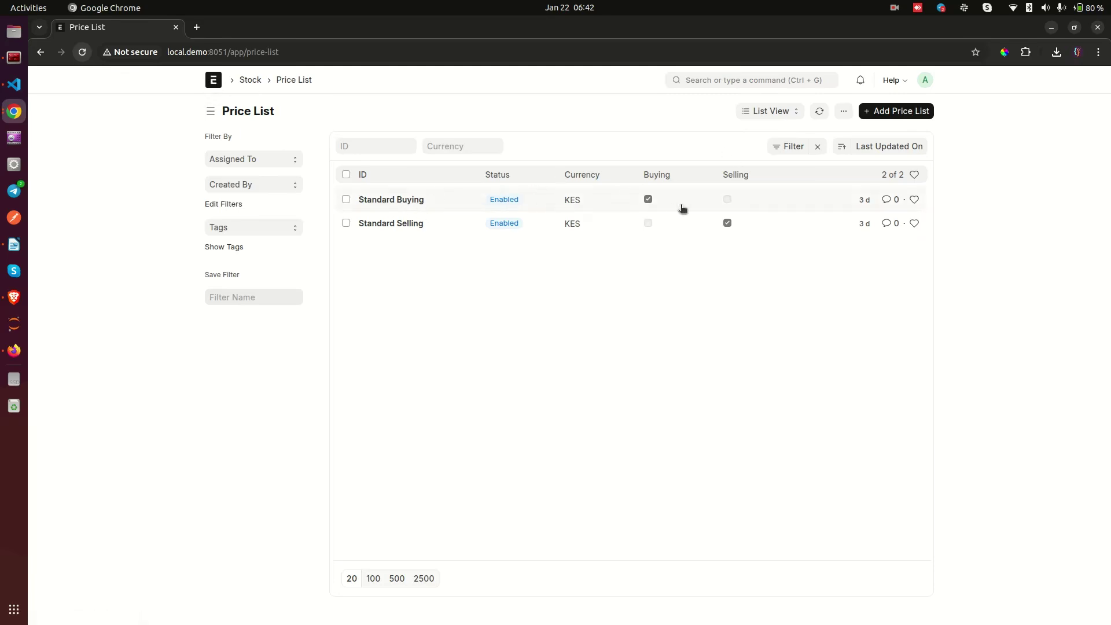
Create and save a price list named 'Standard Buying USD' with USD currency and Buying ticked.
click(906, 113)
click(382, 187)
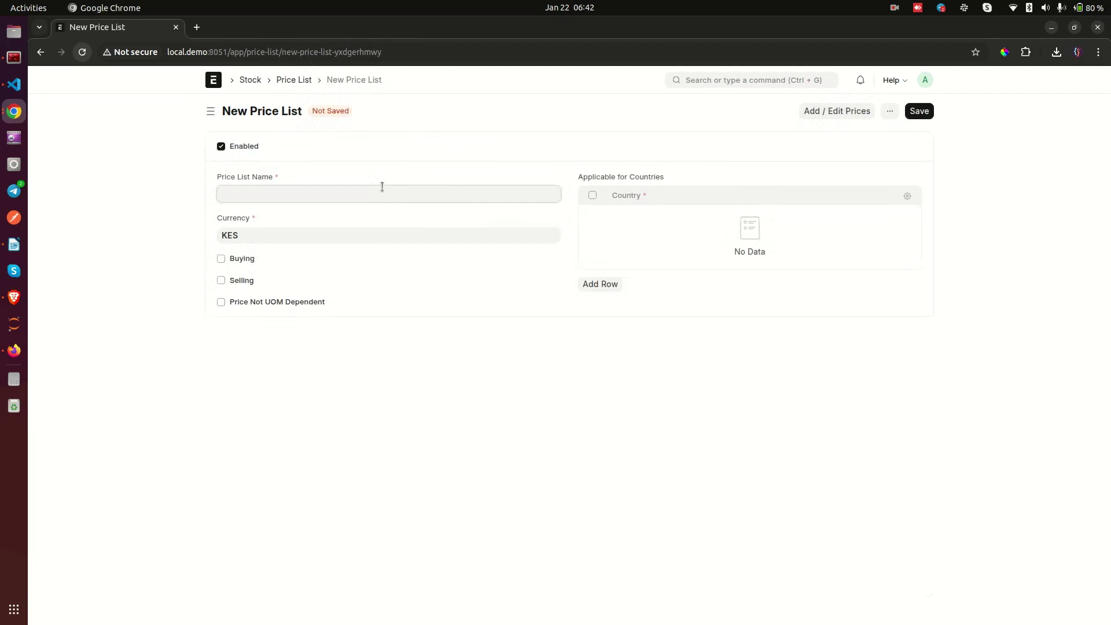
text(Standard Buying USD)
click(246, 238)
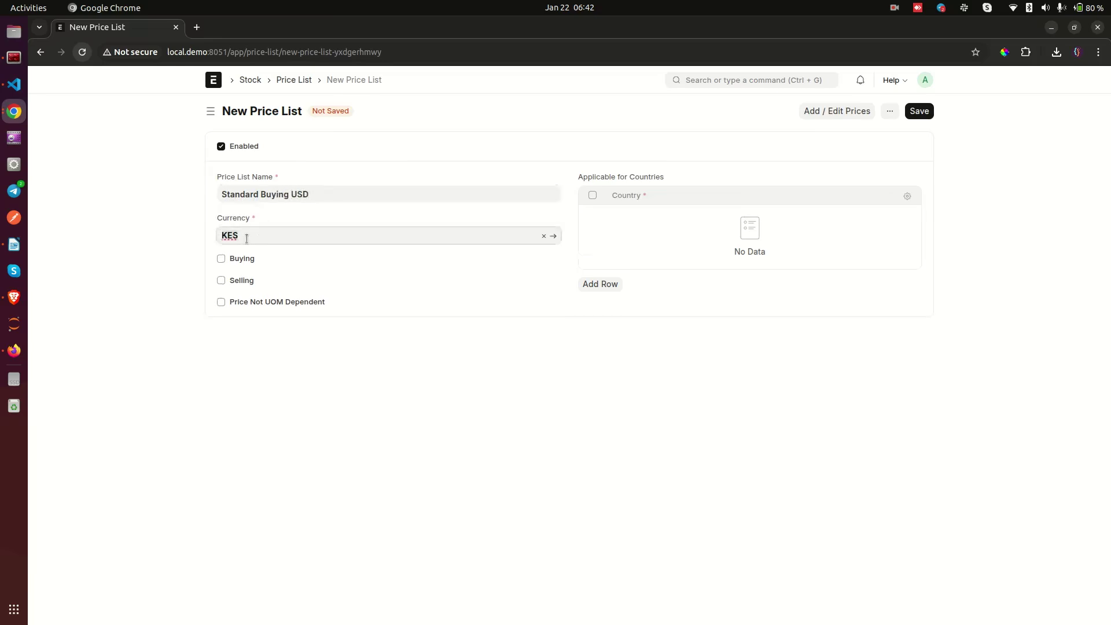
key(BackSpace)
key(BackSpace)
key(BackSpace)
text(US)
click(243, 254)
click(257, 259)
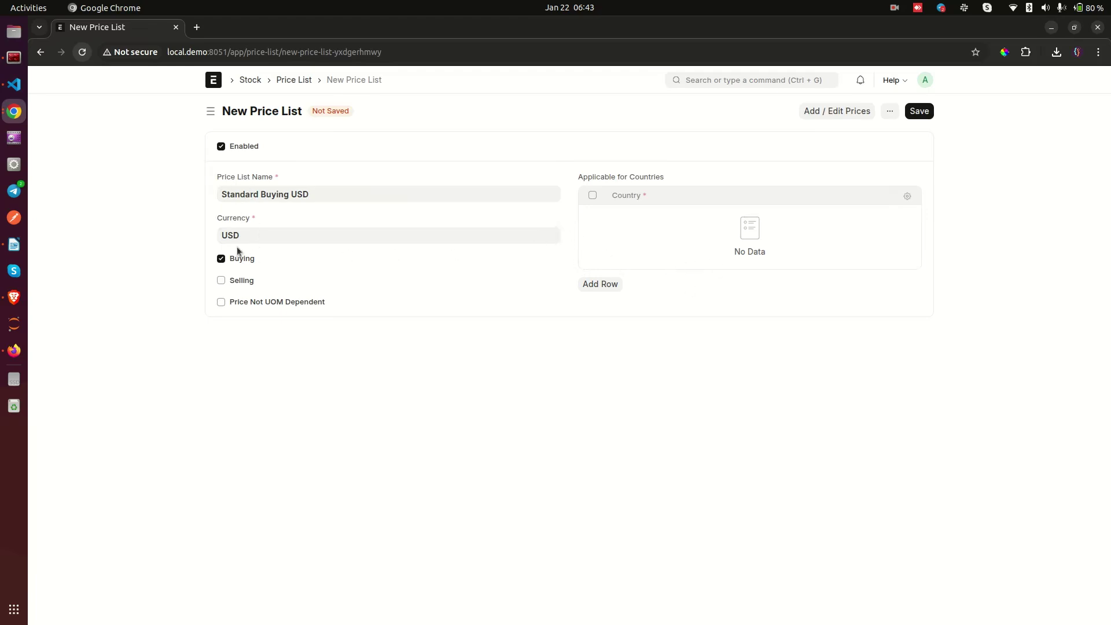
click(918, 111)
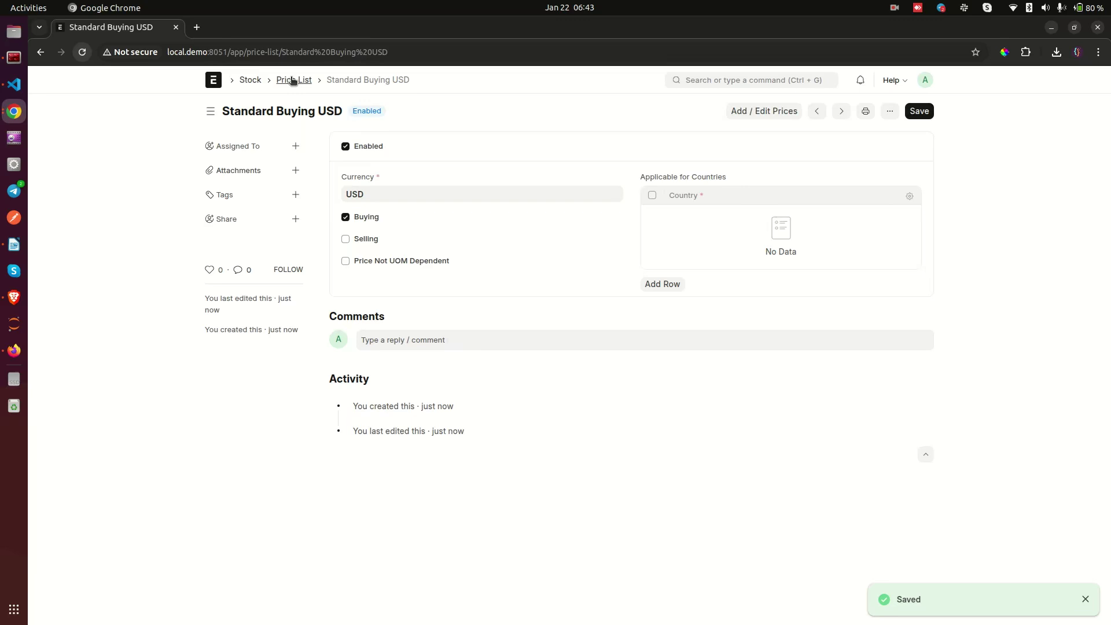
Search 'item pr' and open the Item Price list.
click(730, 78)
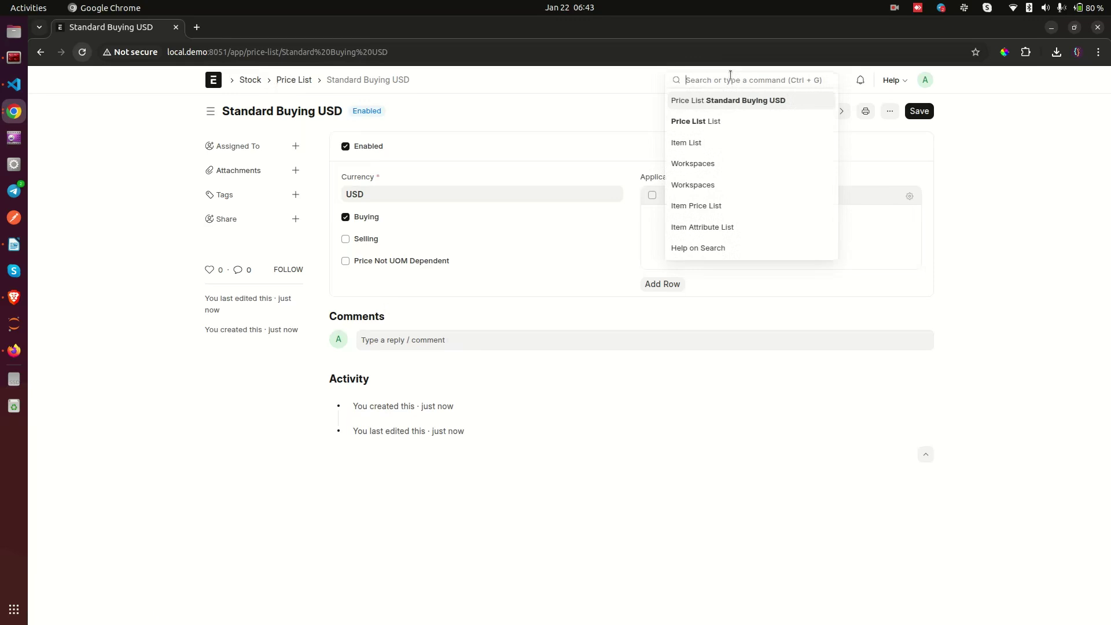
text(item)
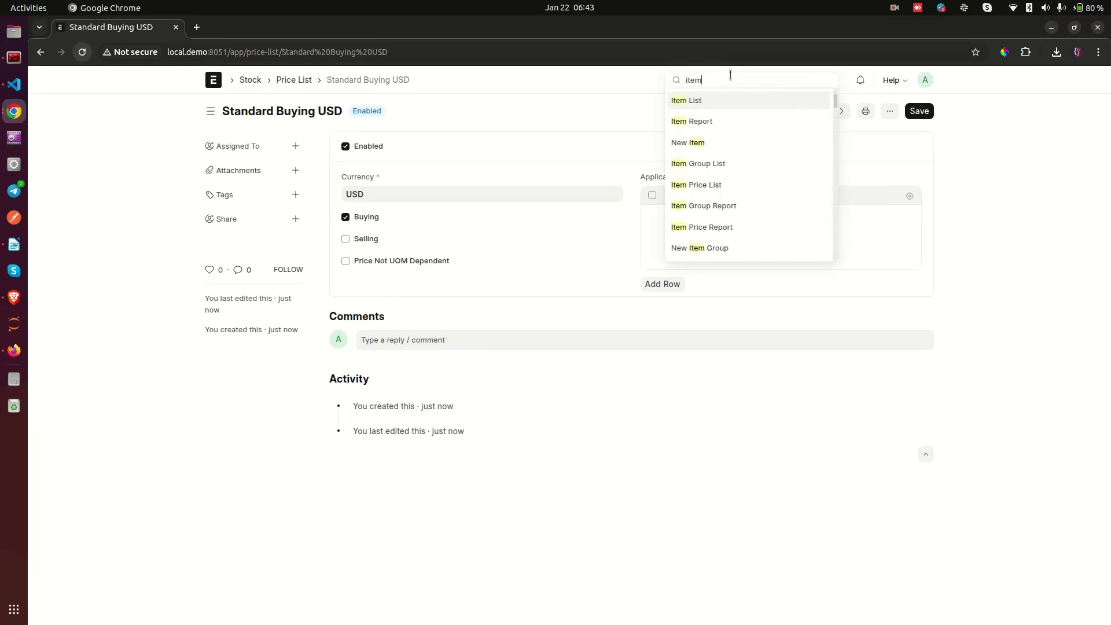
text( pr)
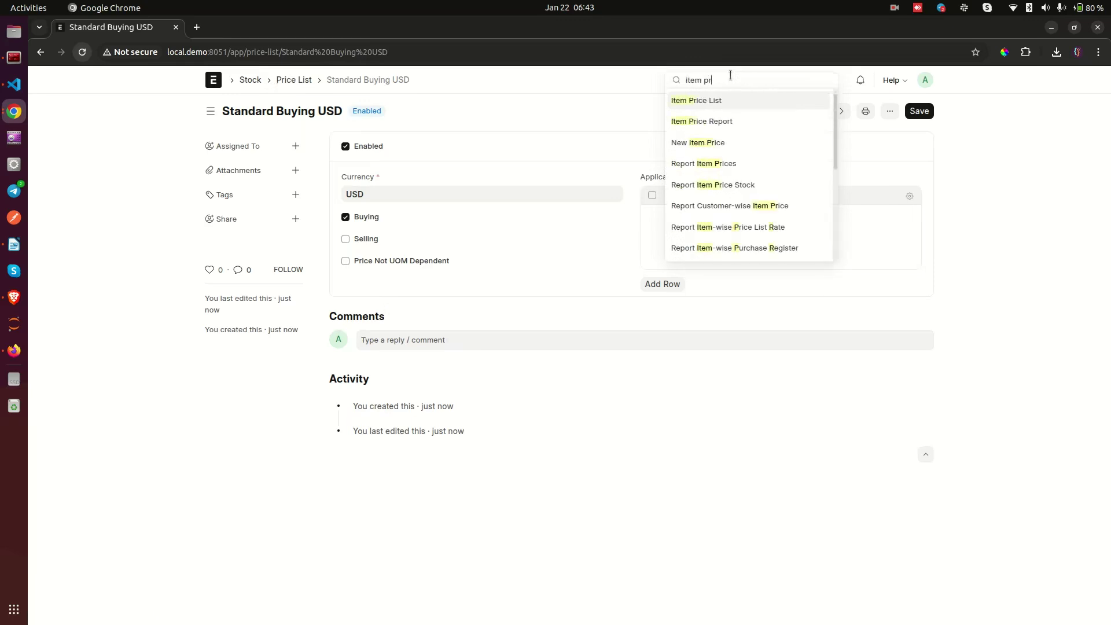
click(685, 99)
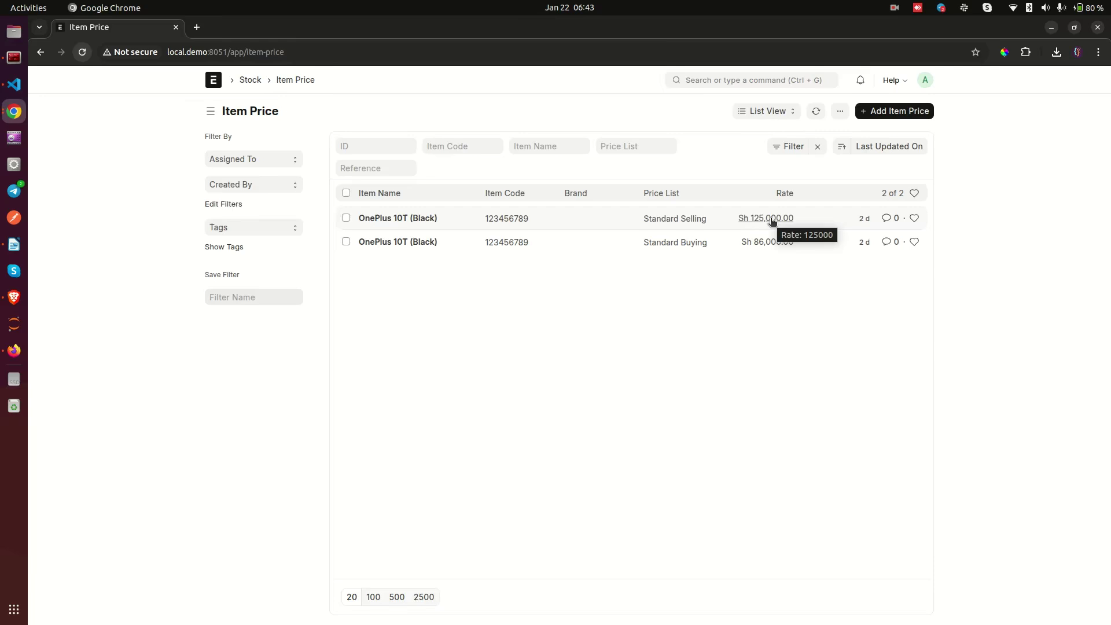
Start a new item price for item 123456789 on the Standard Buying USD price list.
click(894, 111)
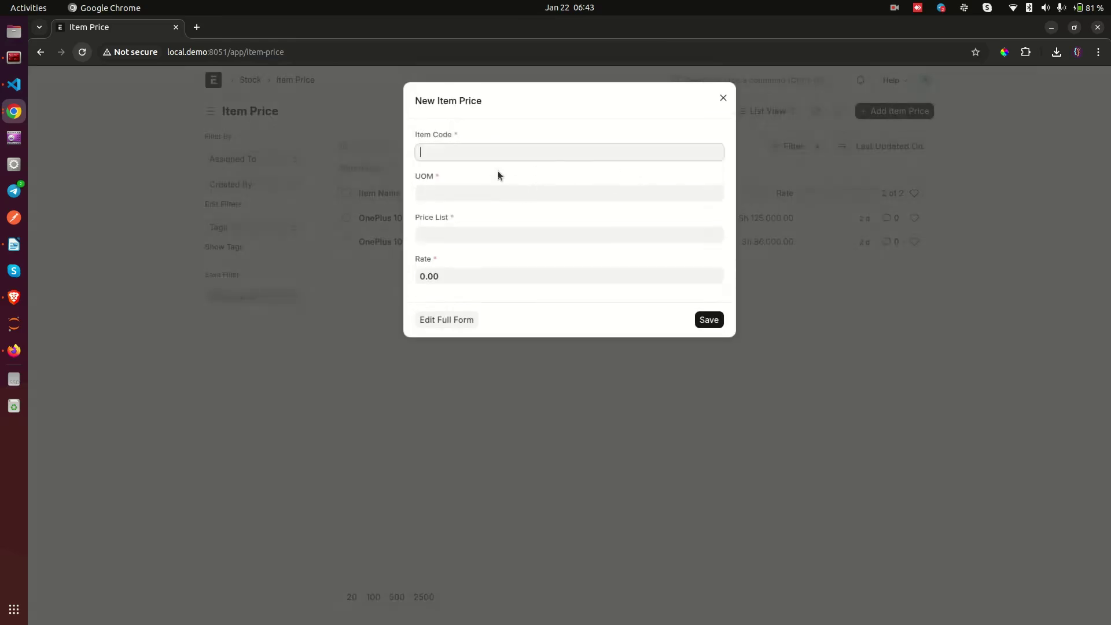
click(475, 181)
click(319, 178)
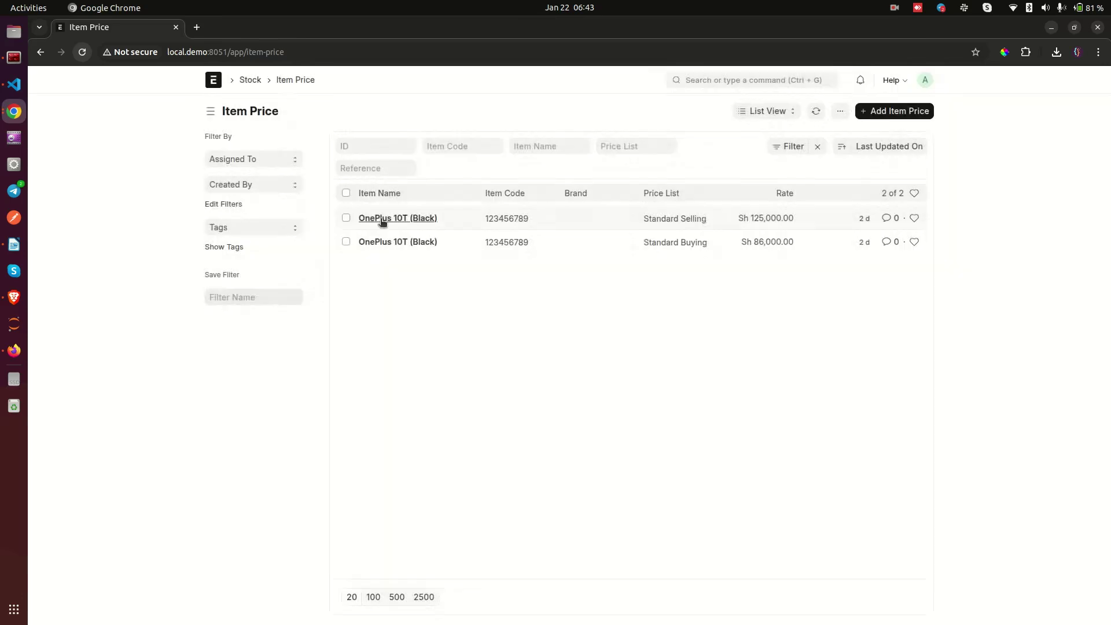
click(894, 110)
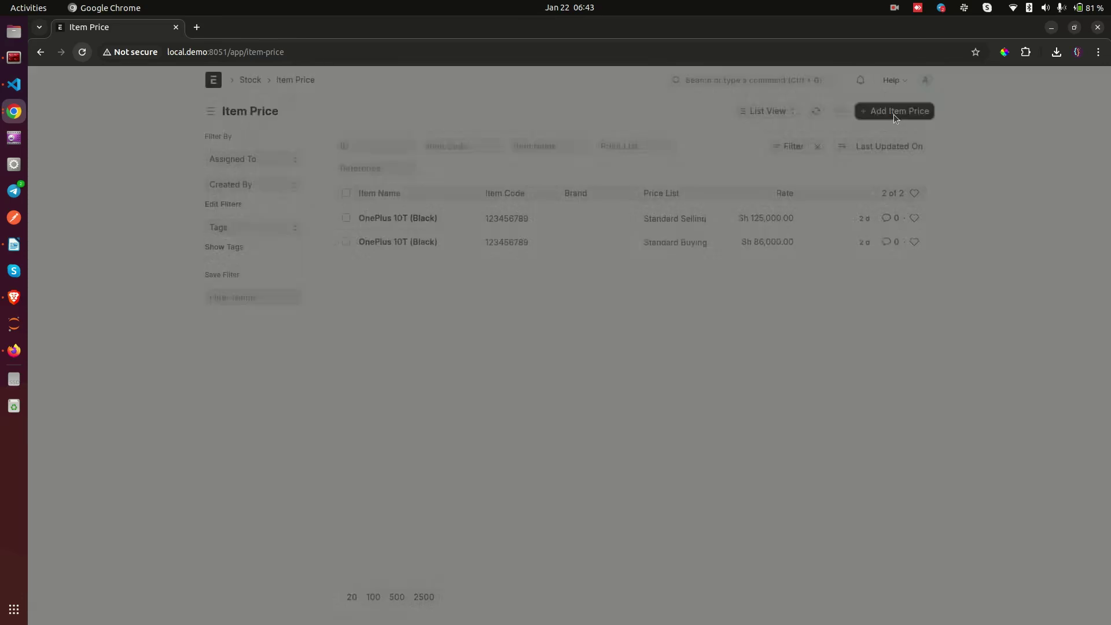
click(461, 174)
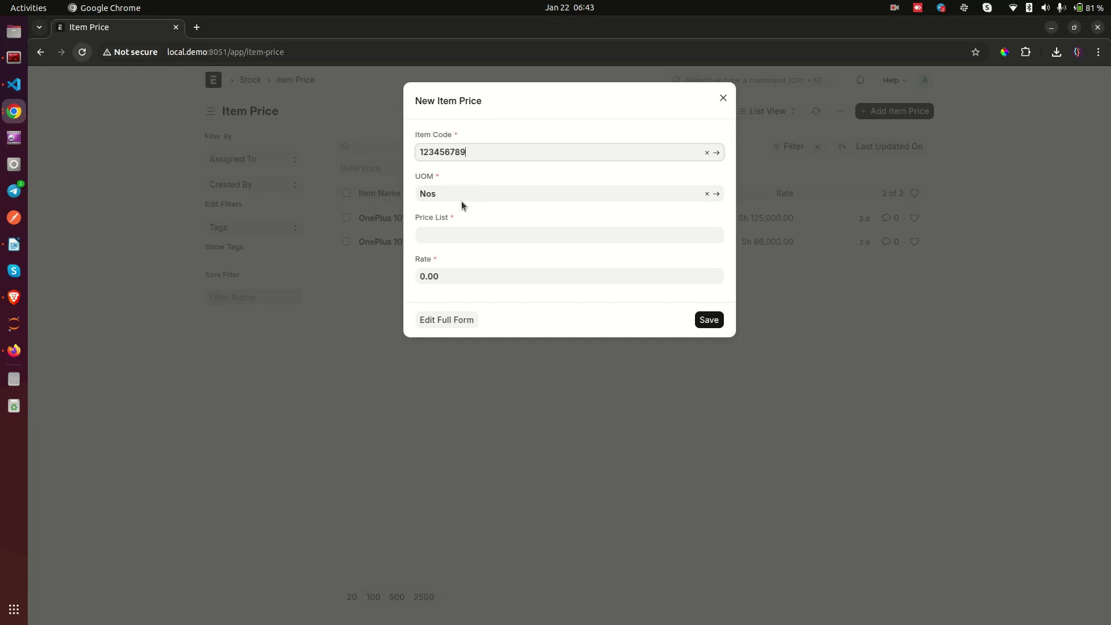
click(461, 233)
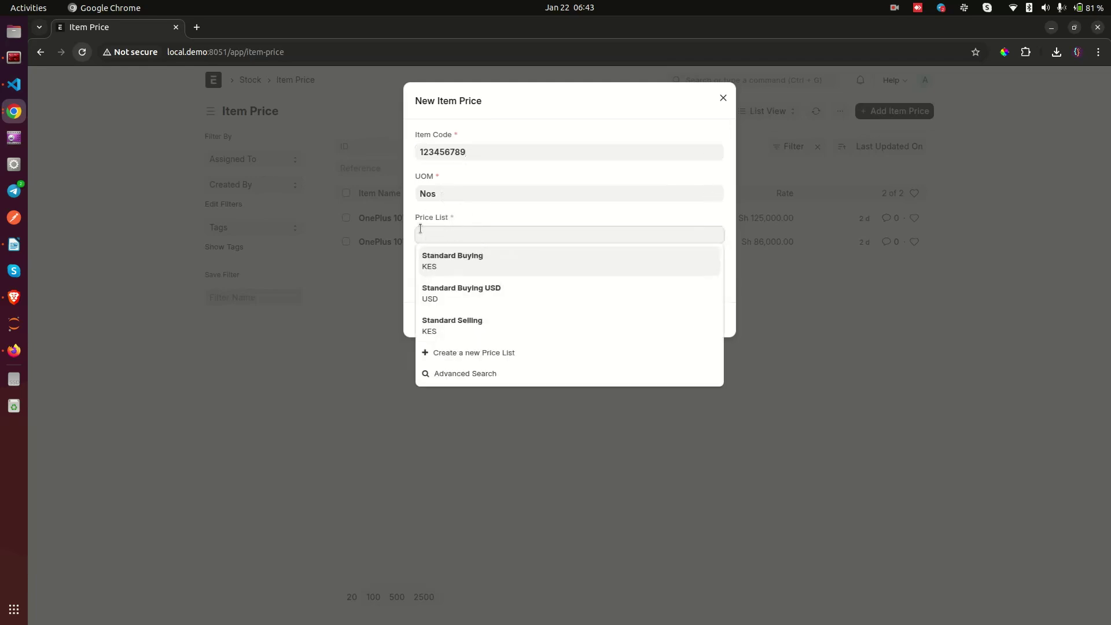
click(476, 298)
In the full Item Price form, enter a rate of 790.
click(441, 321)
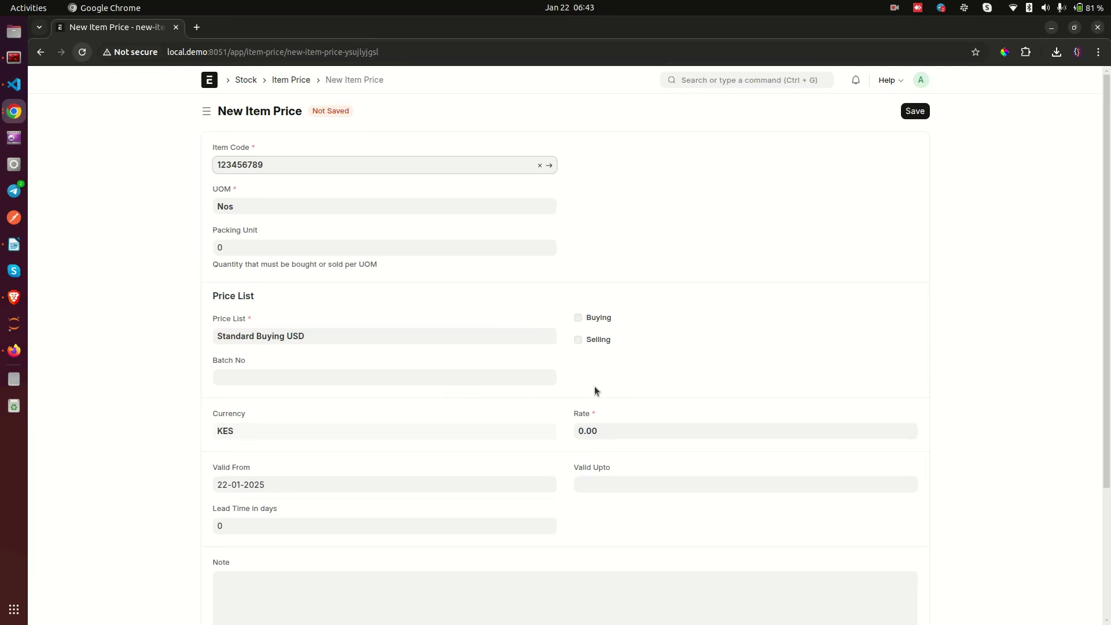
drag(573, 414, 592, 415)
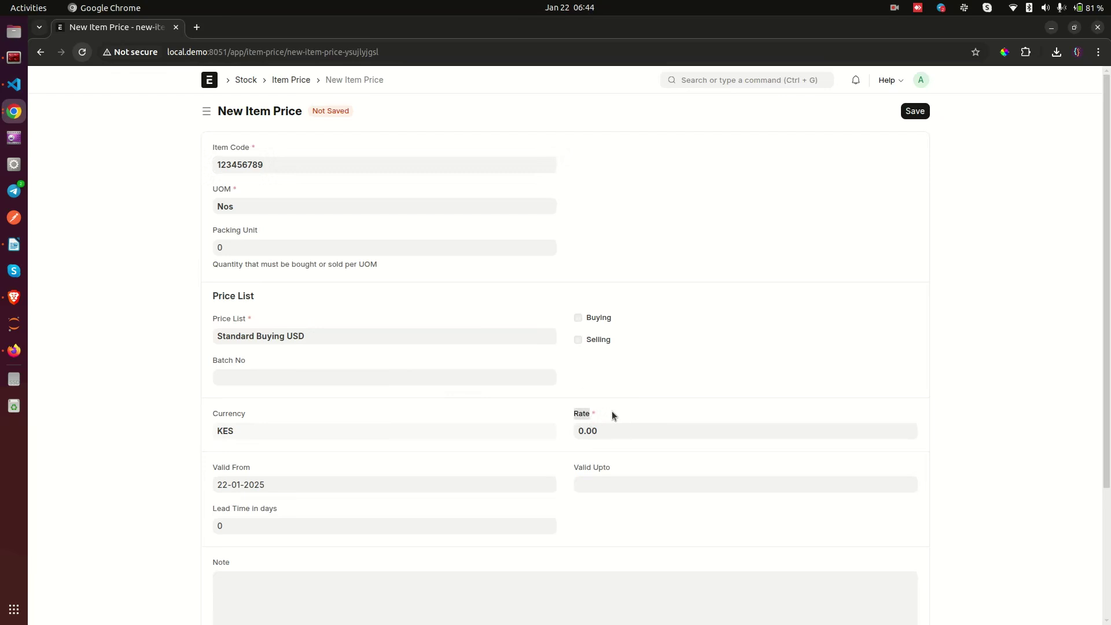
click(620, 433)
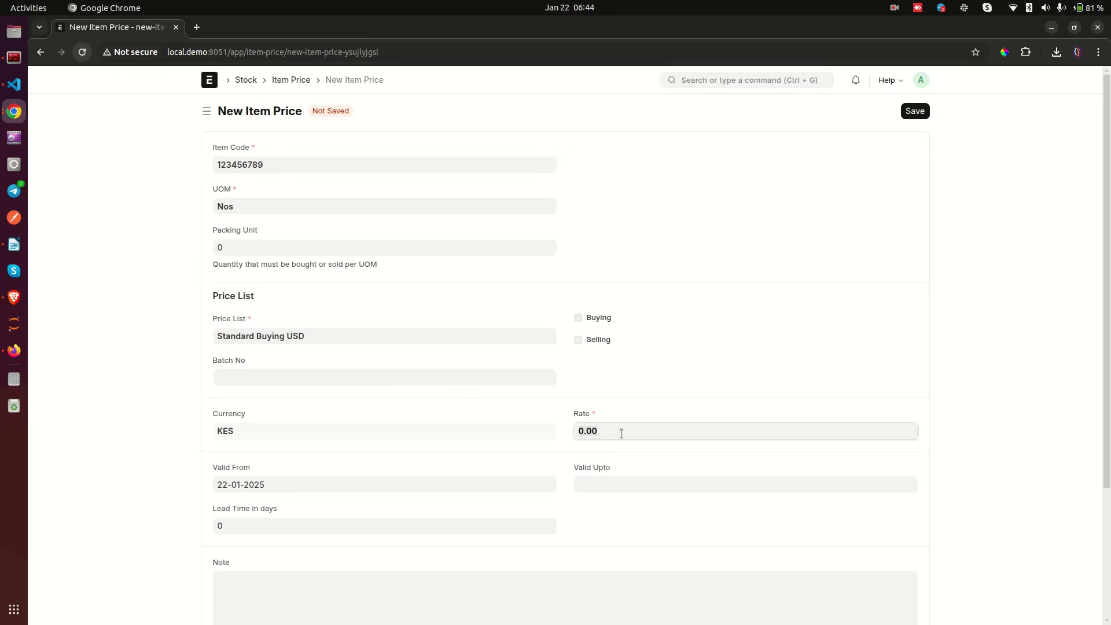
text(790)
click(503, 454)
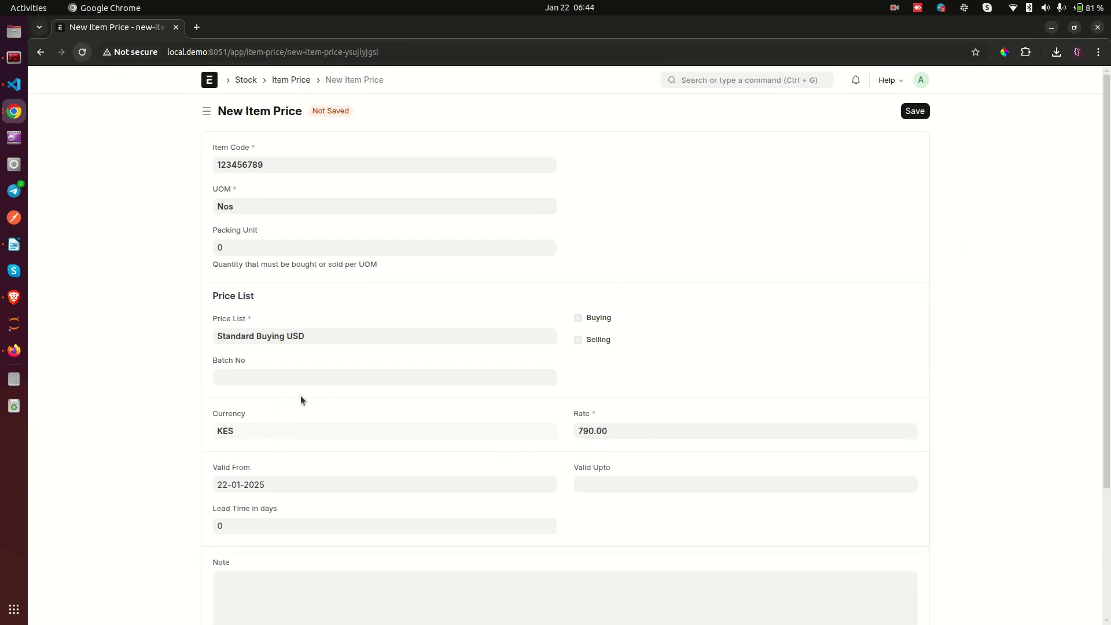
scroll(299, 398, down, 3)
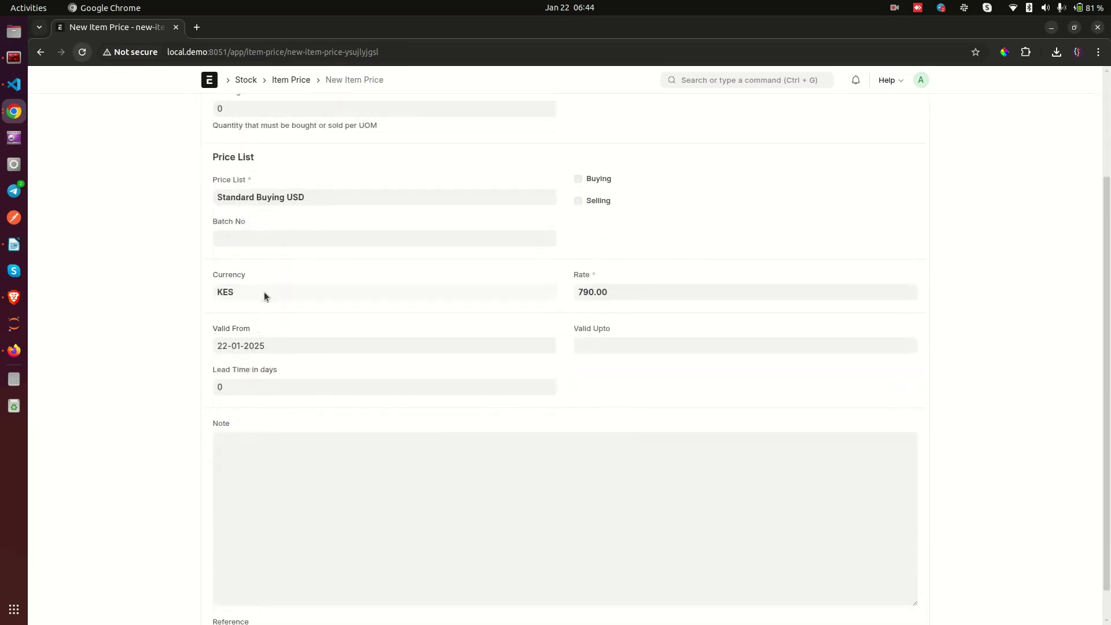
scroll(282, 336, up, 3)
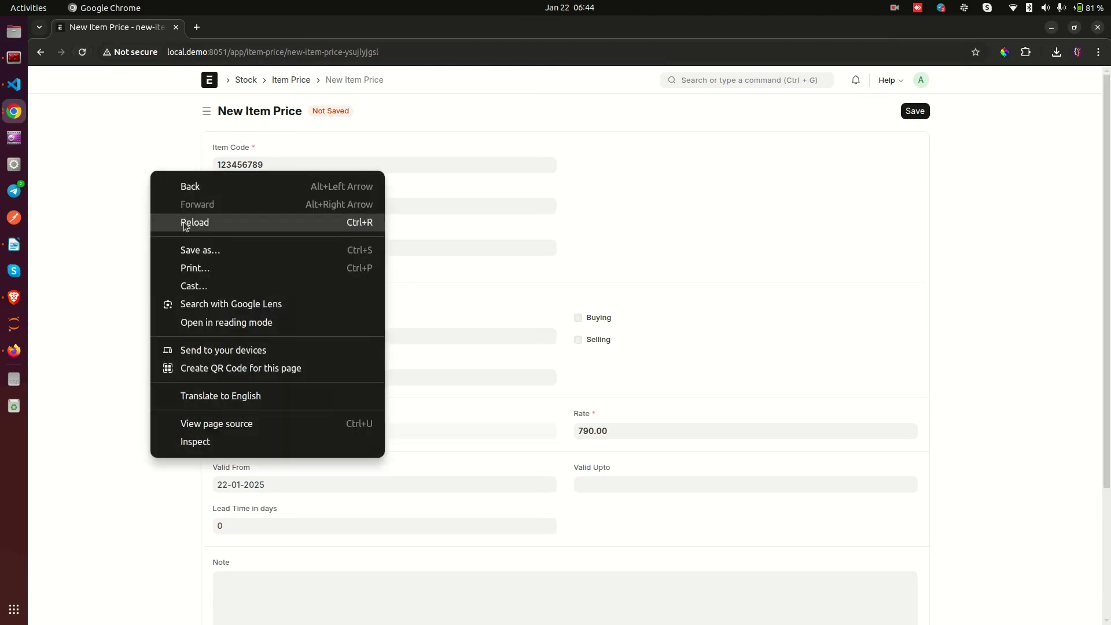
right_click(152, 173)
click(189, 223)
click(647, 128)
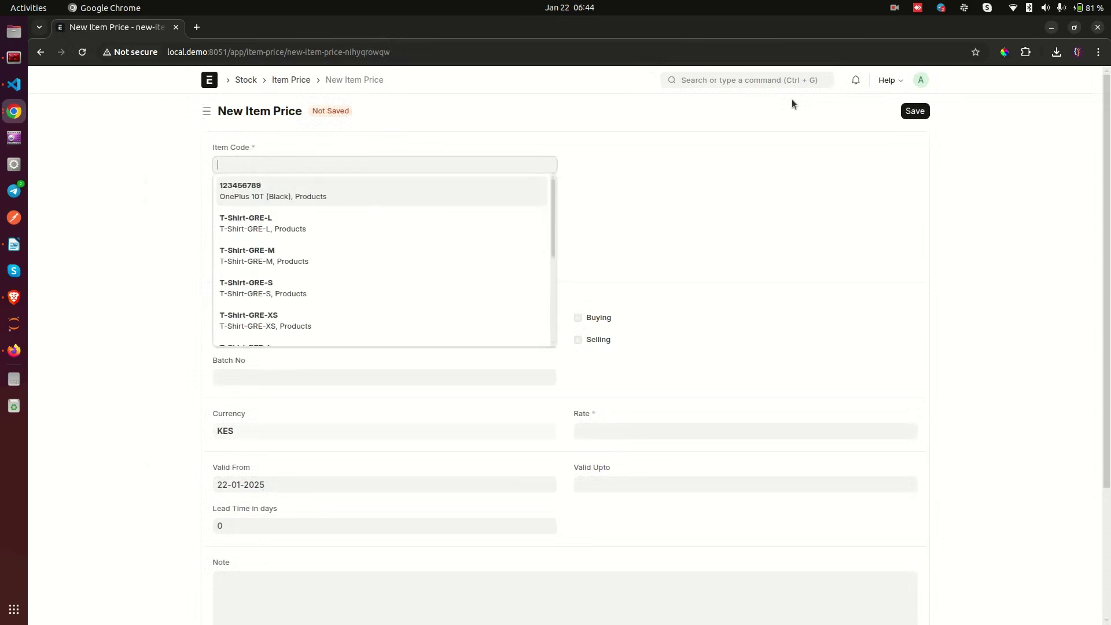
drag(211, 412, 261, 418)
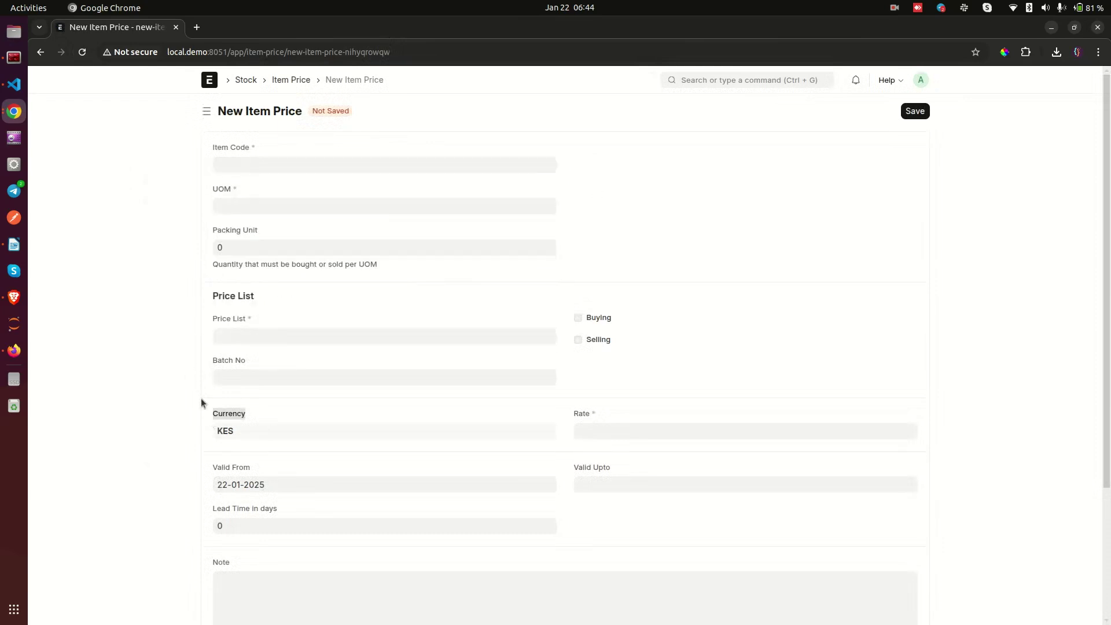
click(269, 171)
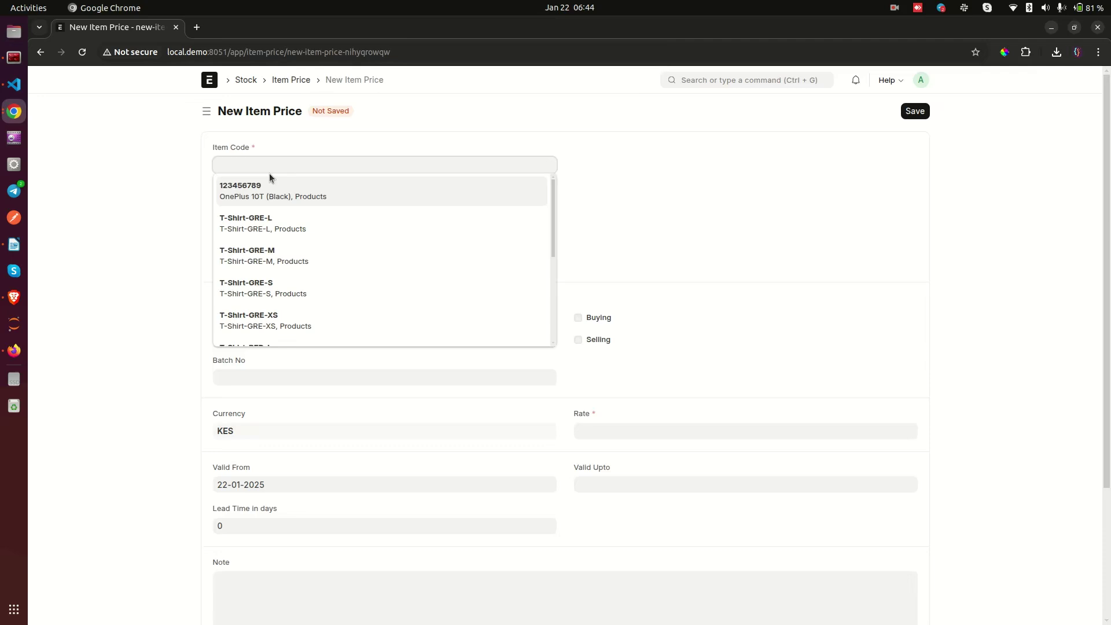
click(269, 194)
click(252, 337)
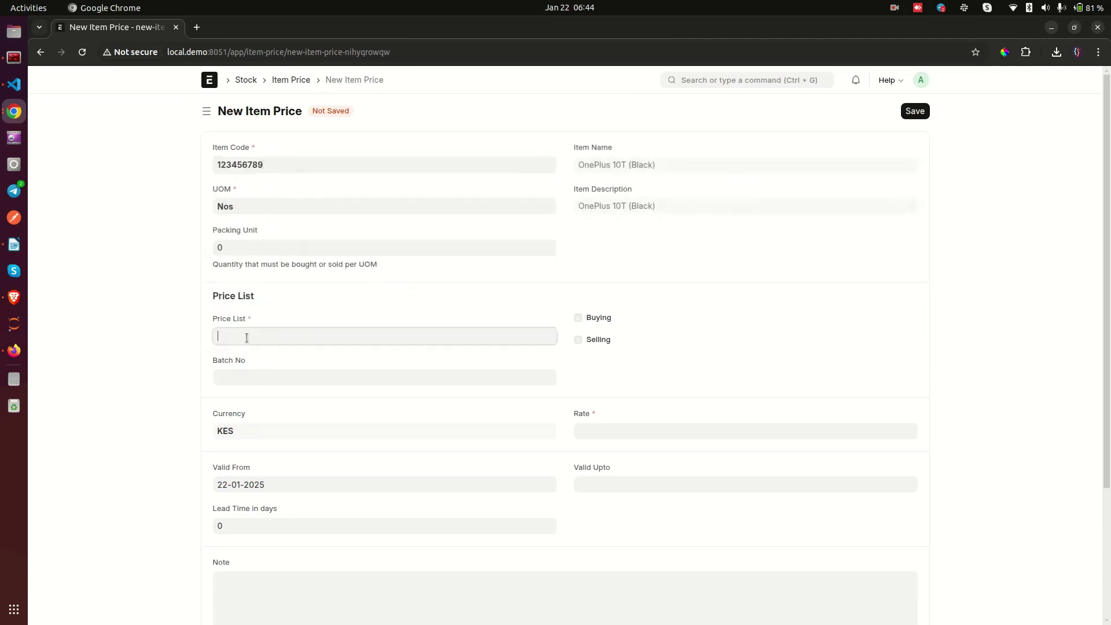
click(266, 392)
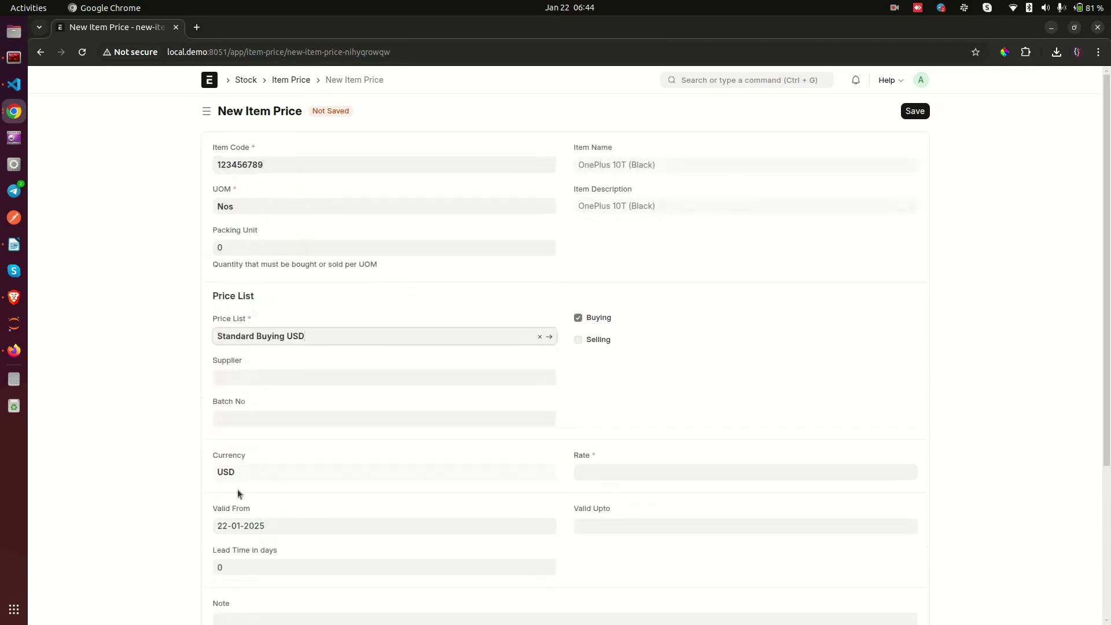
drag(217, 450, 265, 459)
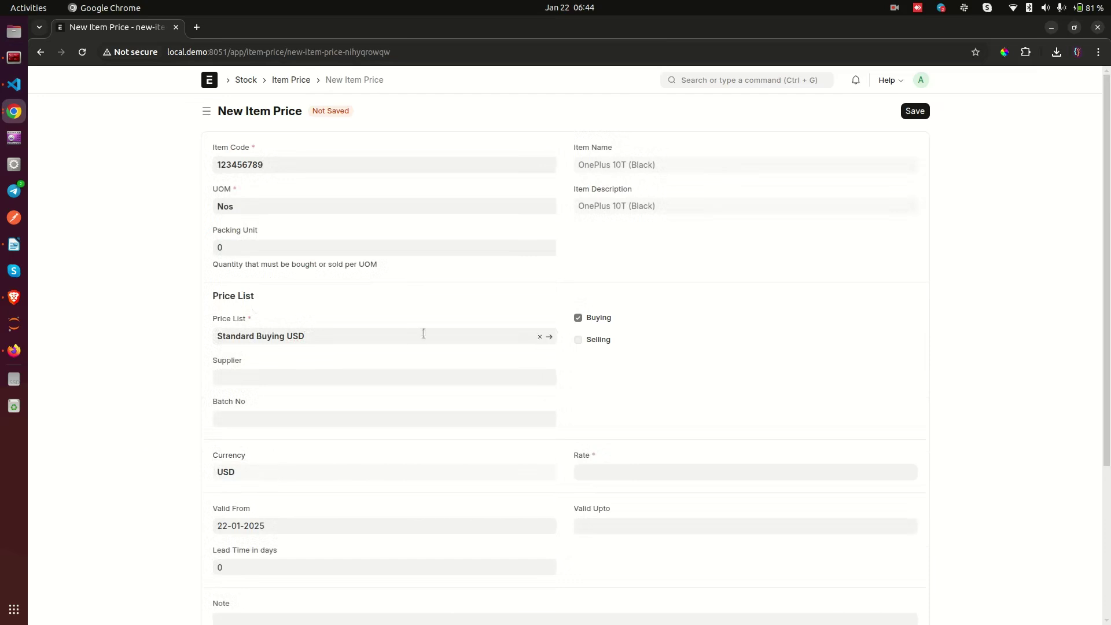
scroll(423, 331, down, 3)
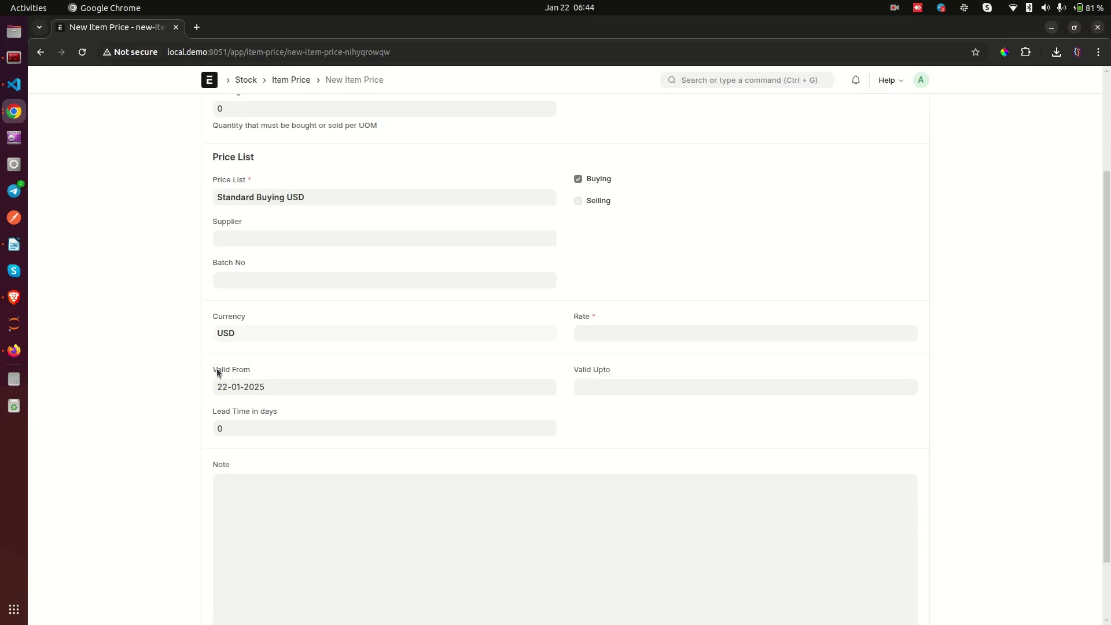
drag(214, 367, 269, 368)
click(269, 368)
click(617, 387)
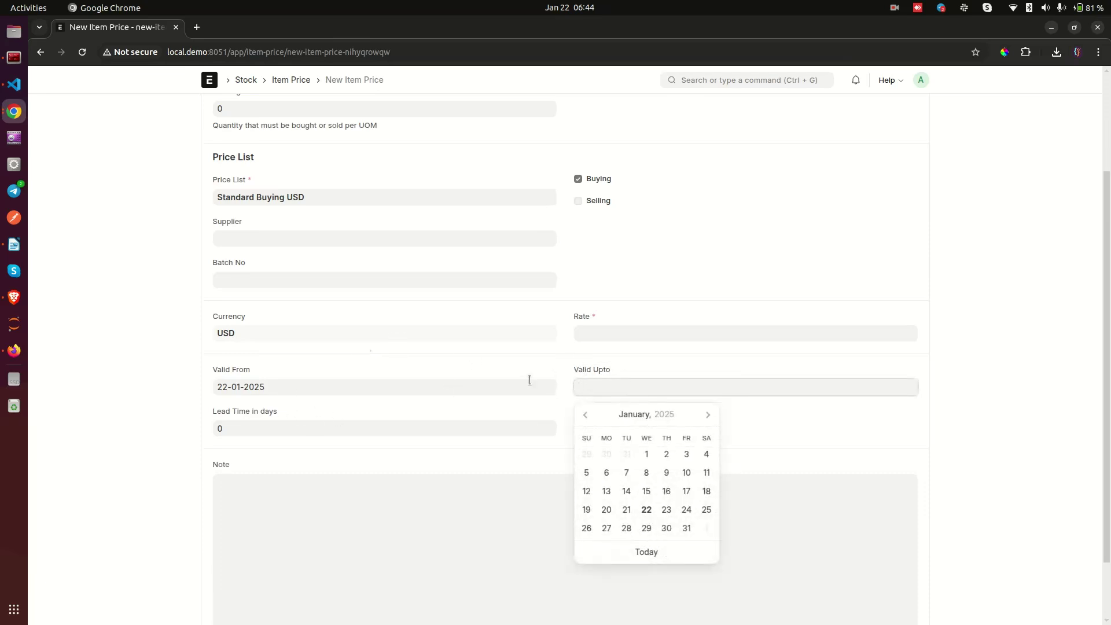
click(480, 361)
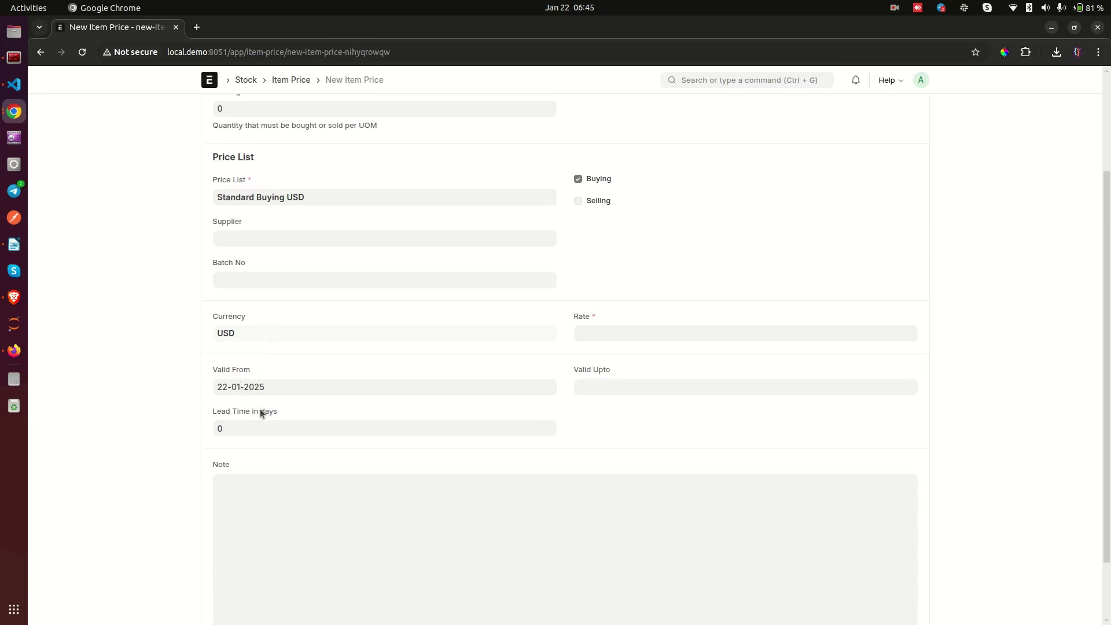
click(280, 385)
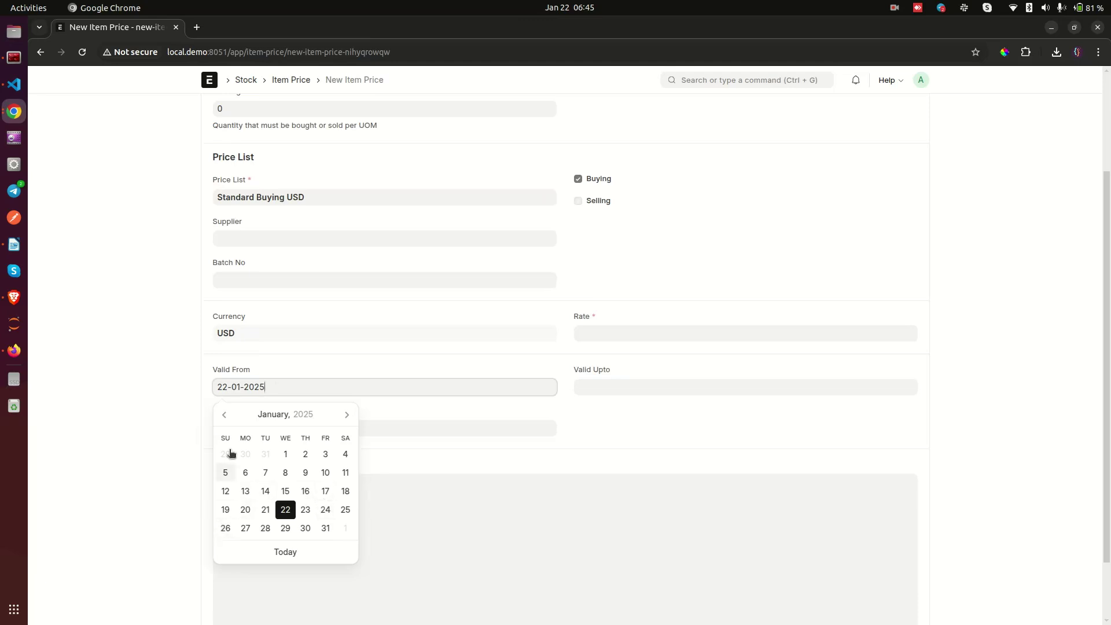
click(372, 375)
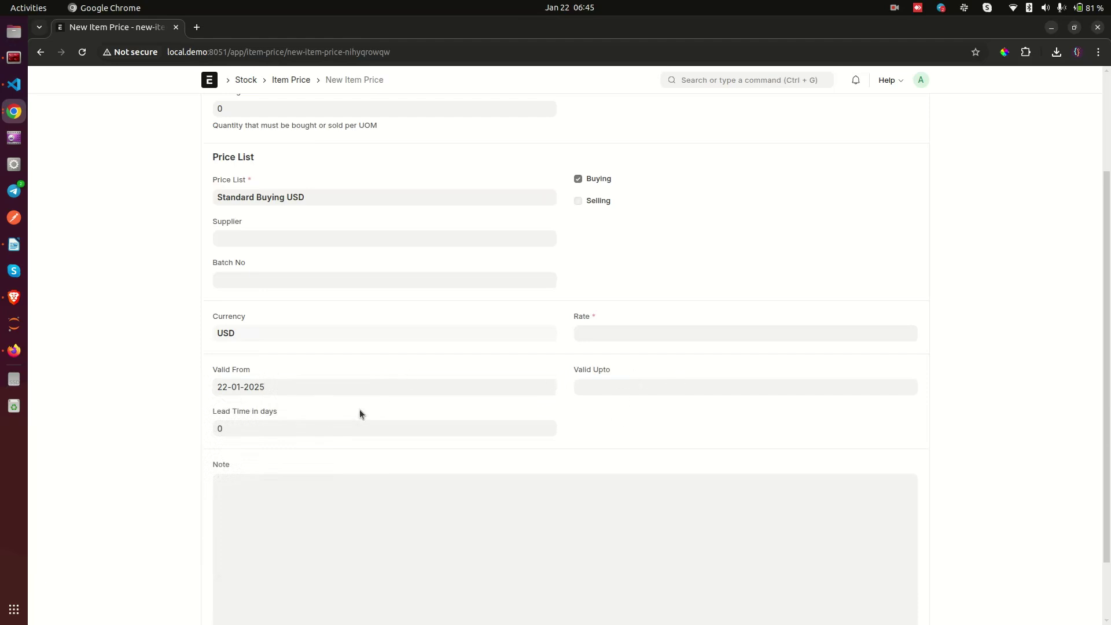
scroll(360, 409, up, 3)
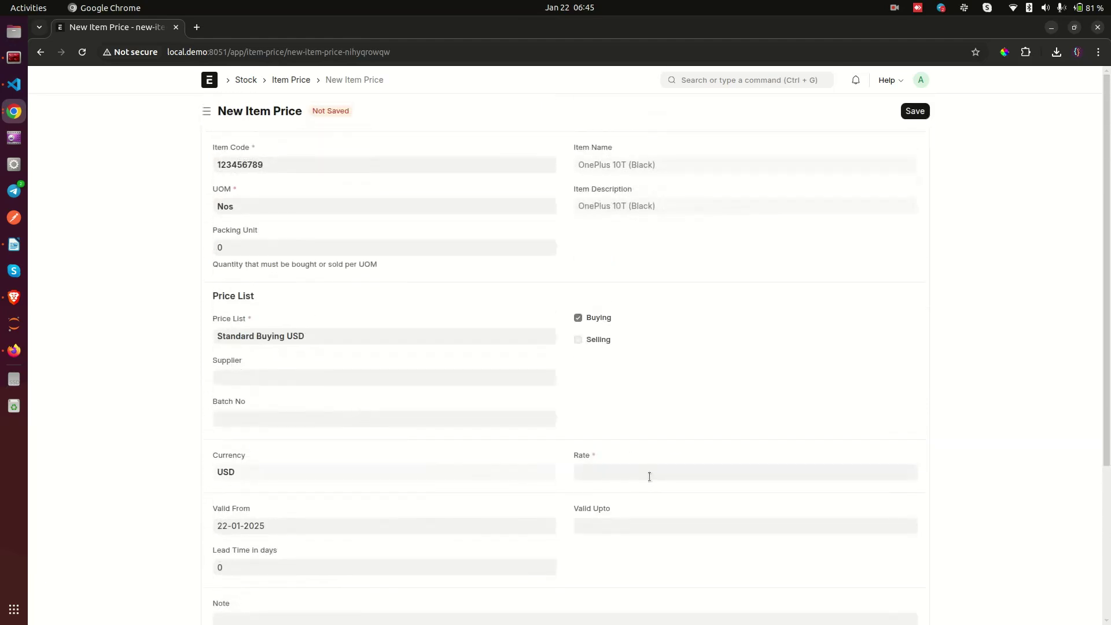
Enter 790 as the item's buying rate and save the item price.
click(649, 476)
text(790)
click(468, 450)
click(917, 111)
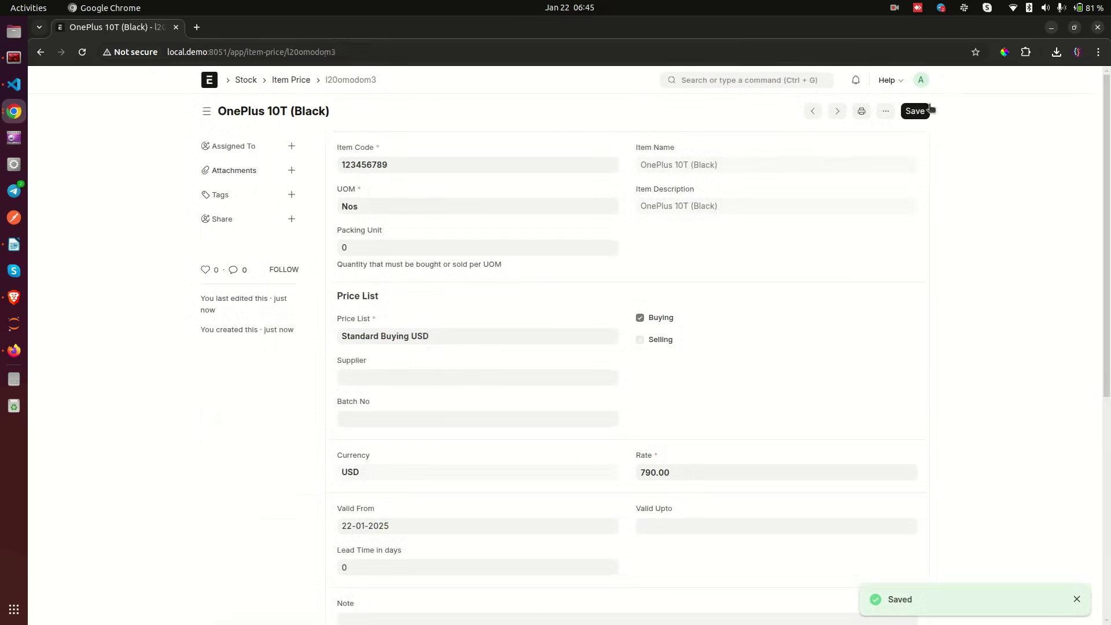
Search 'purchase or' and open the Purchase Order list.
click(726, 80)
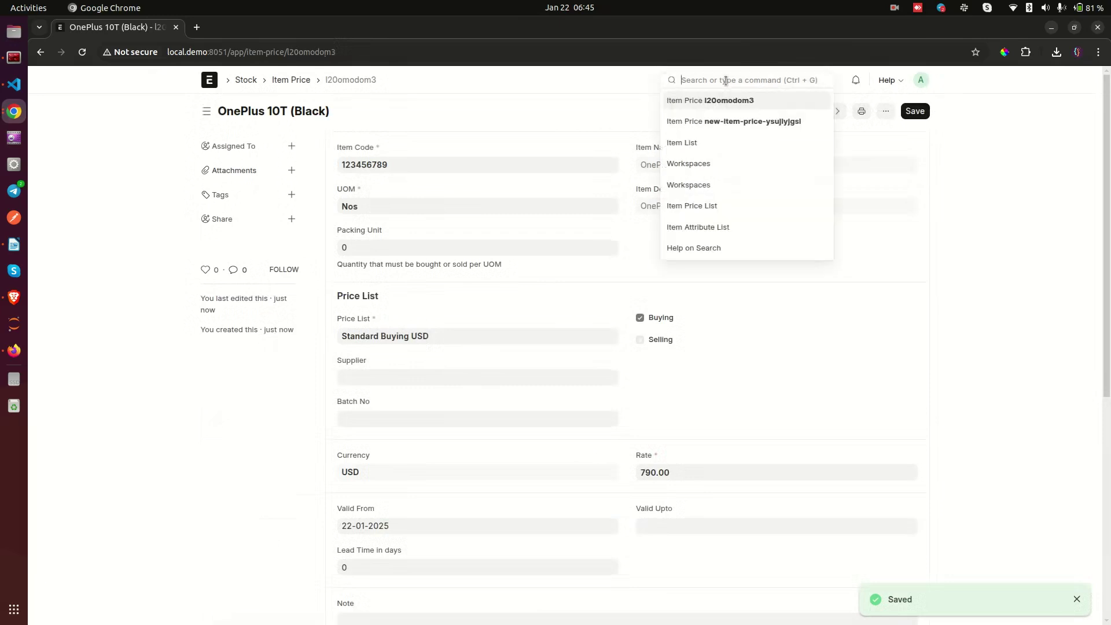
text(purc)
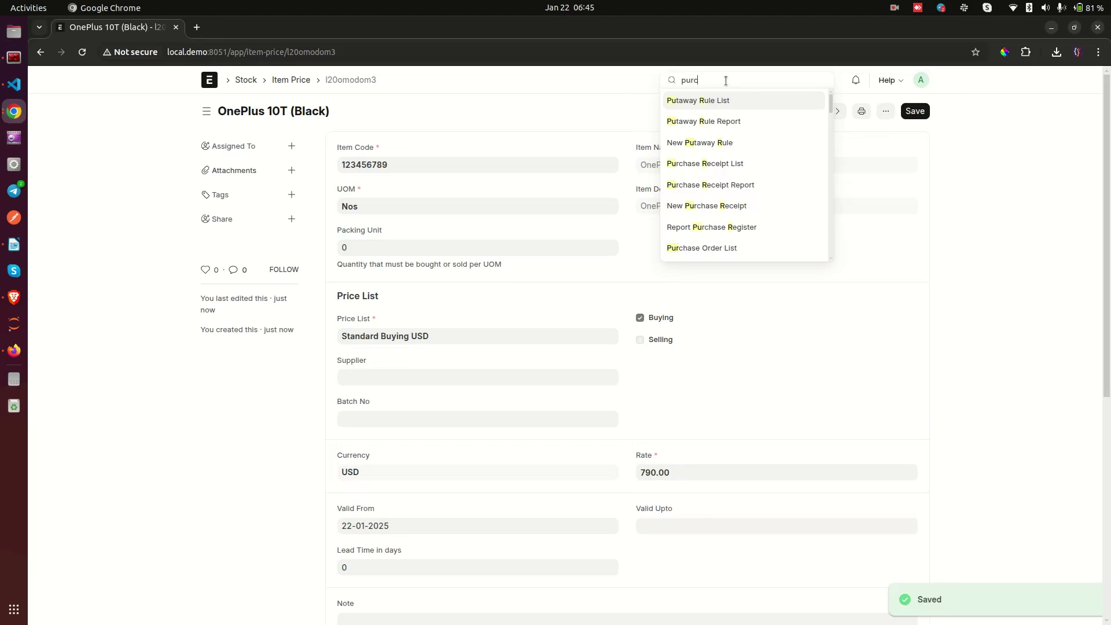
text(hase or)
click(703, 103)
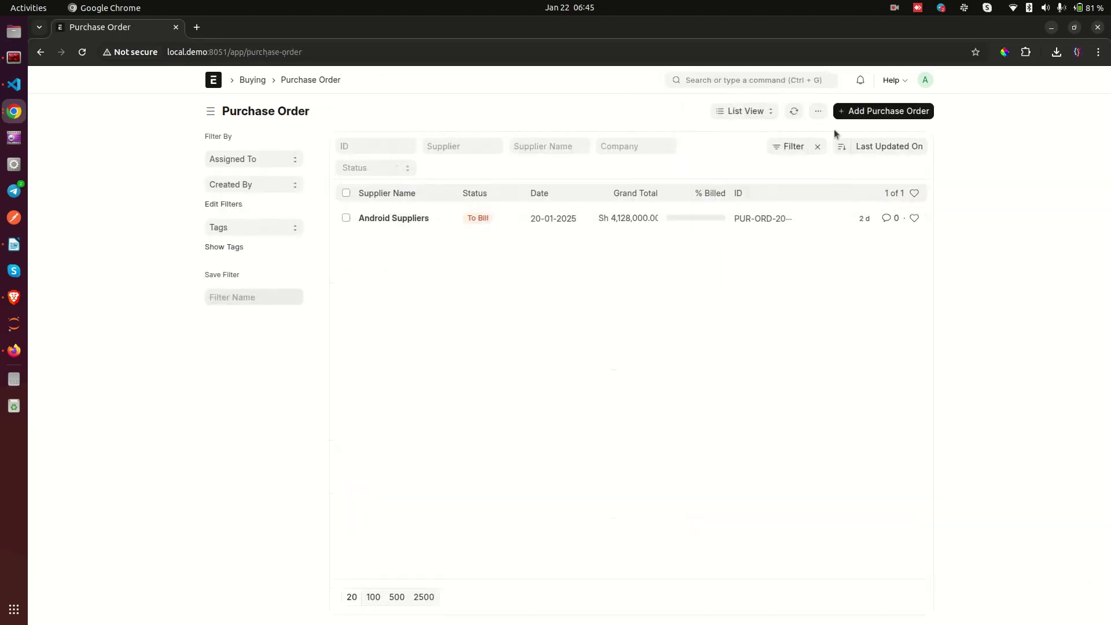
Create a new purchase order from Android Suppliers, required by 29-01-2025.
click(900, 114)
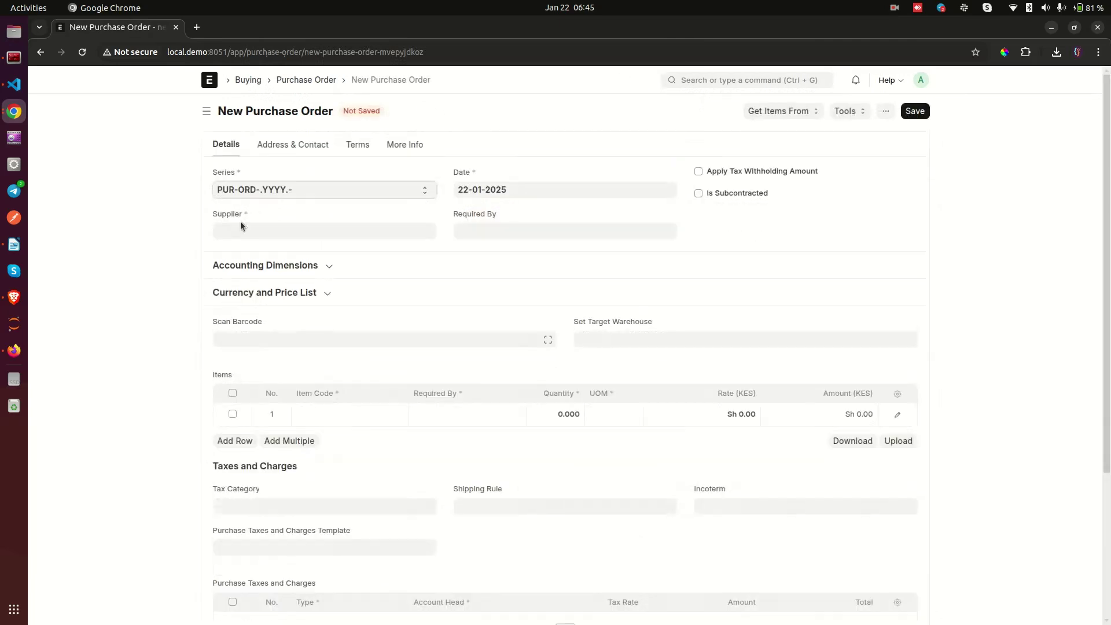
click(239, 231)
click(255, 251)
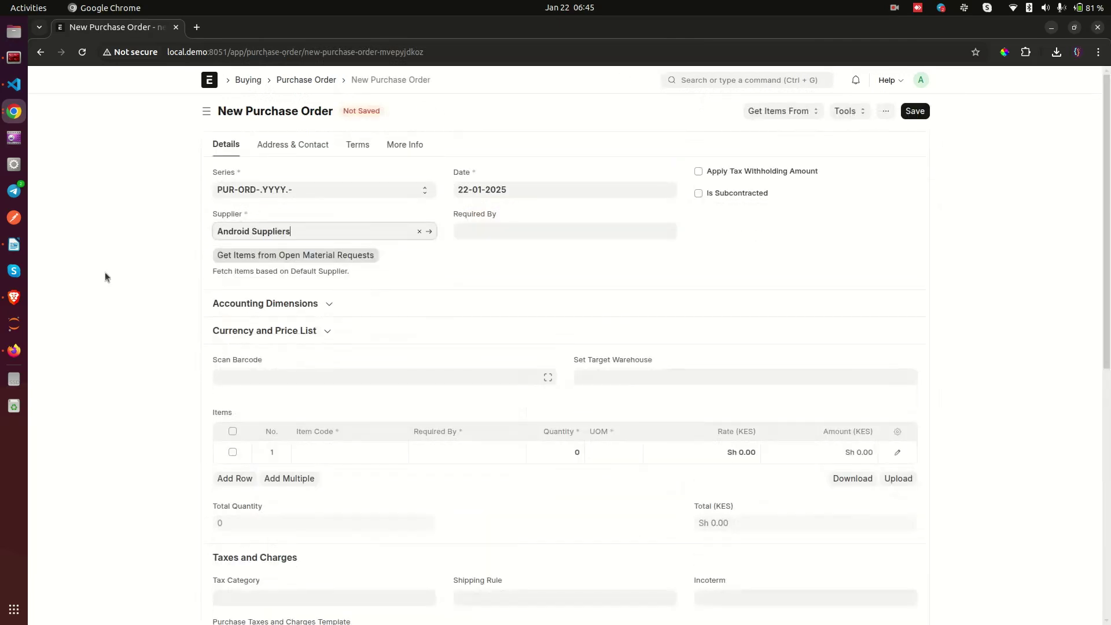
click(541, 226)
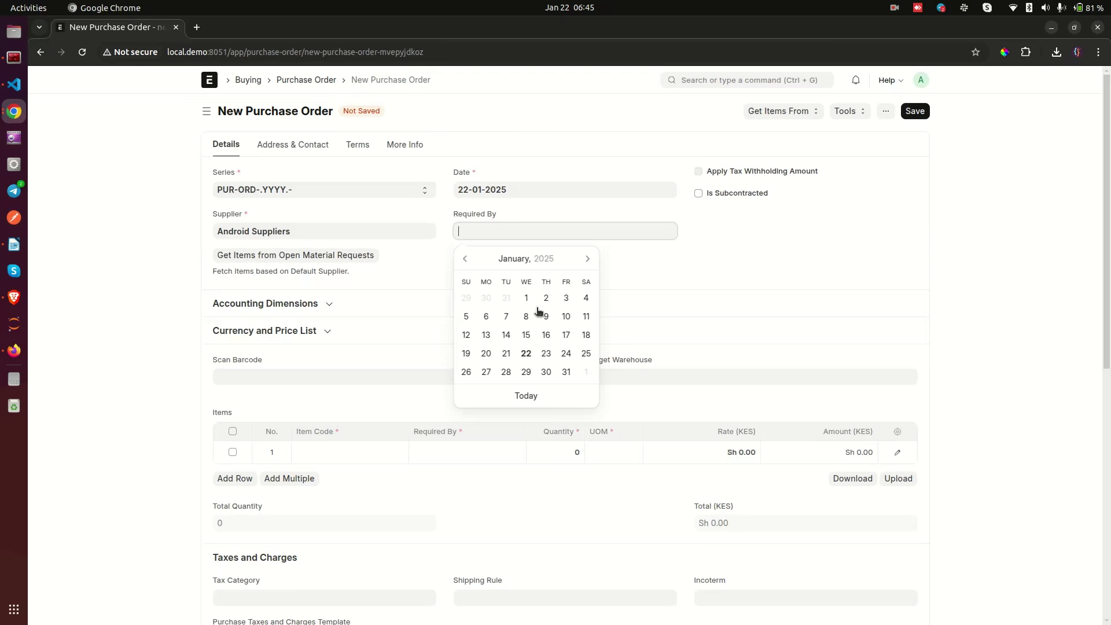
click(525, 372)
Add item 123456789 to the first row of the Items table.
scroll(772, 258, down, 2)
scroll(772, 259, down, 2)
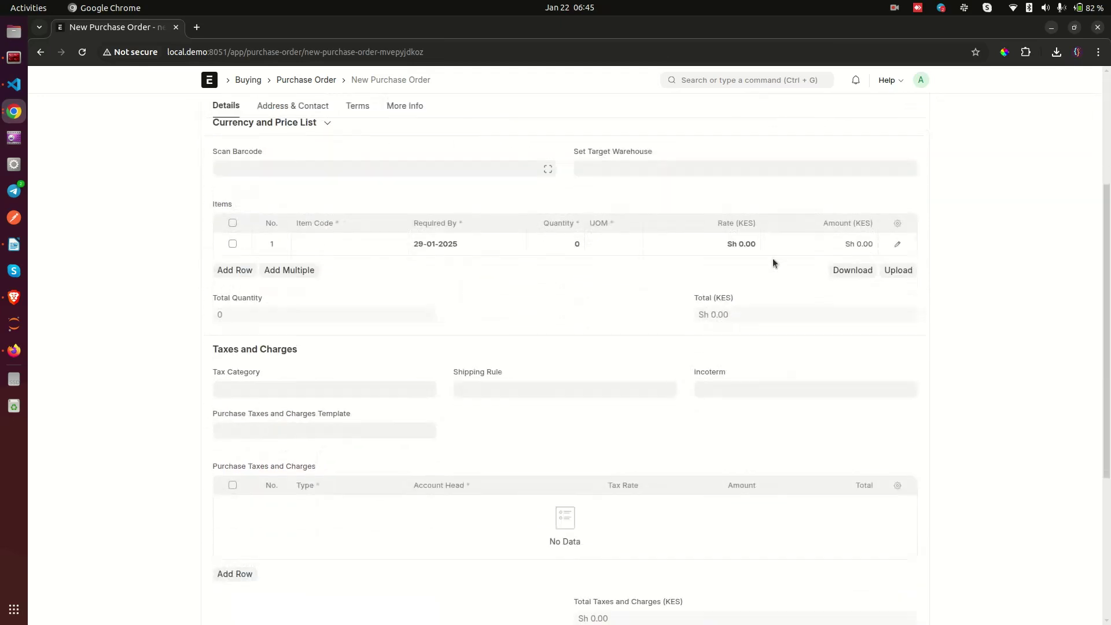
click(355, 246)
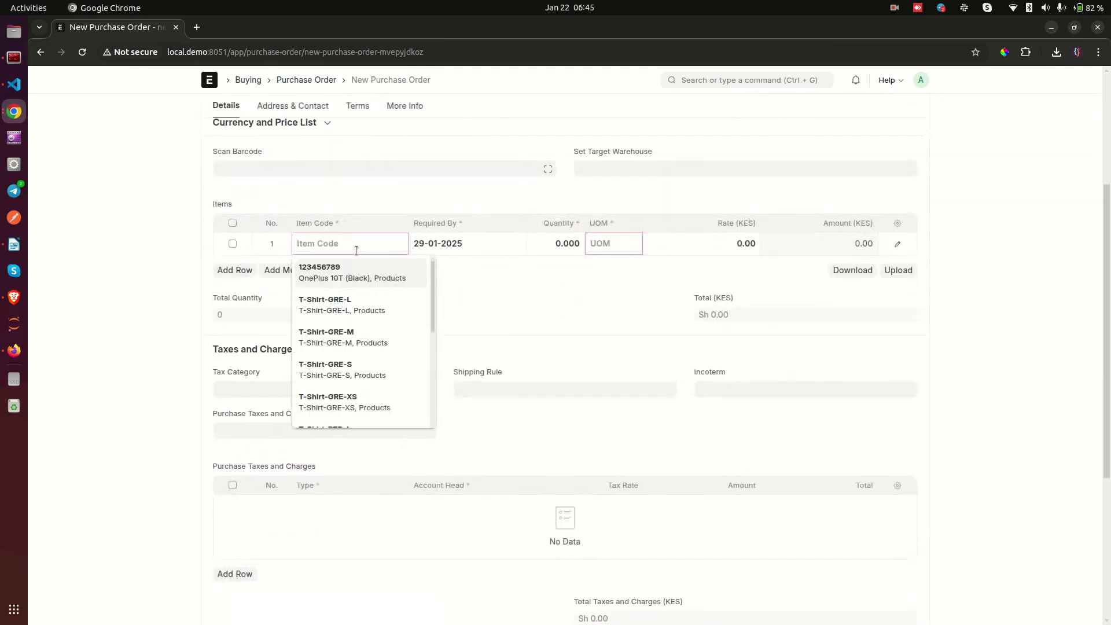
click(350, 270)
scroll(543, 303, up, 2)
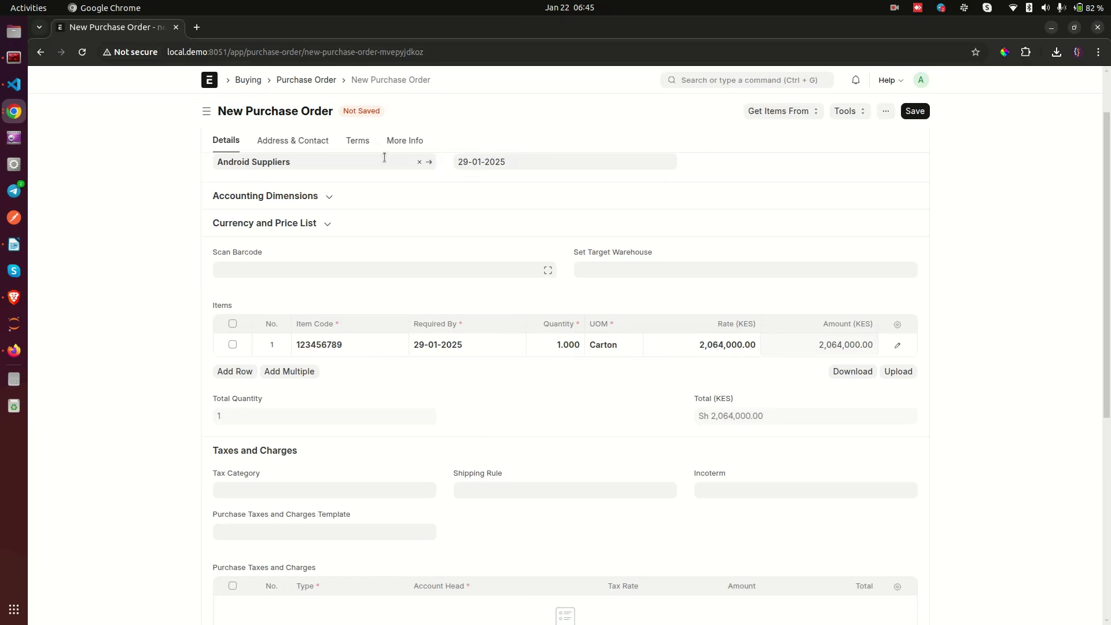
Change the purchase order's Price List to Standard Buying USD under Currency and Price List.
click(324, 225)
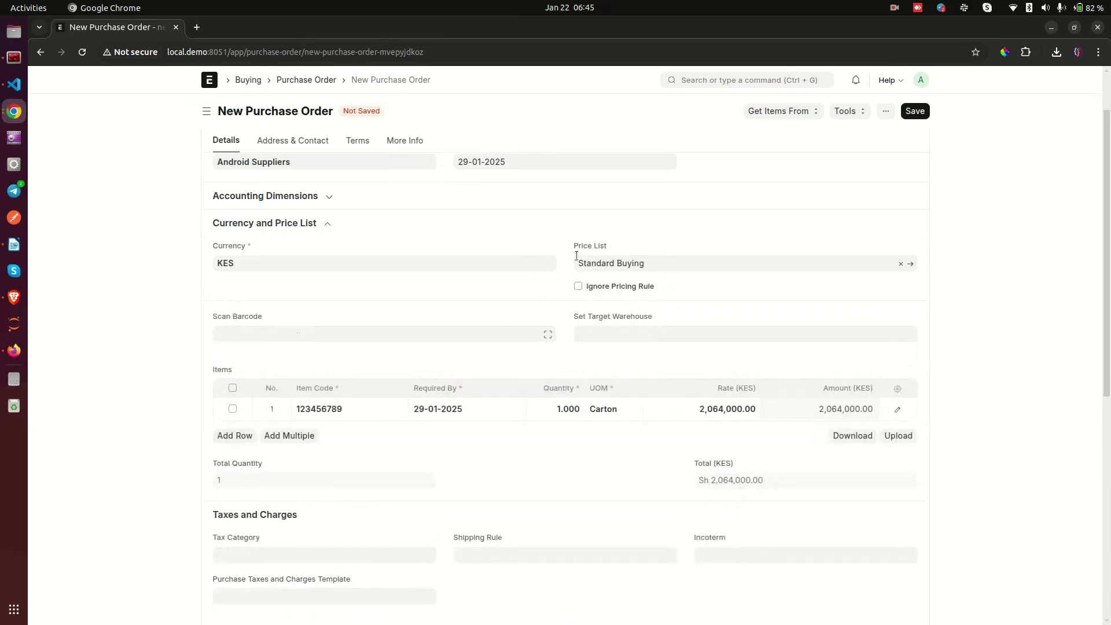
double_click(673, 258)
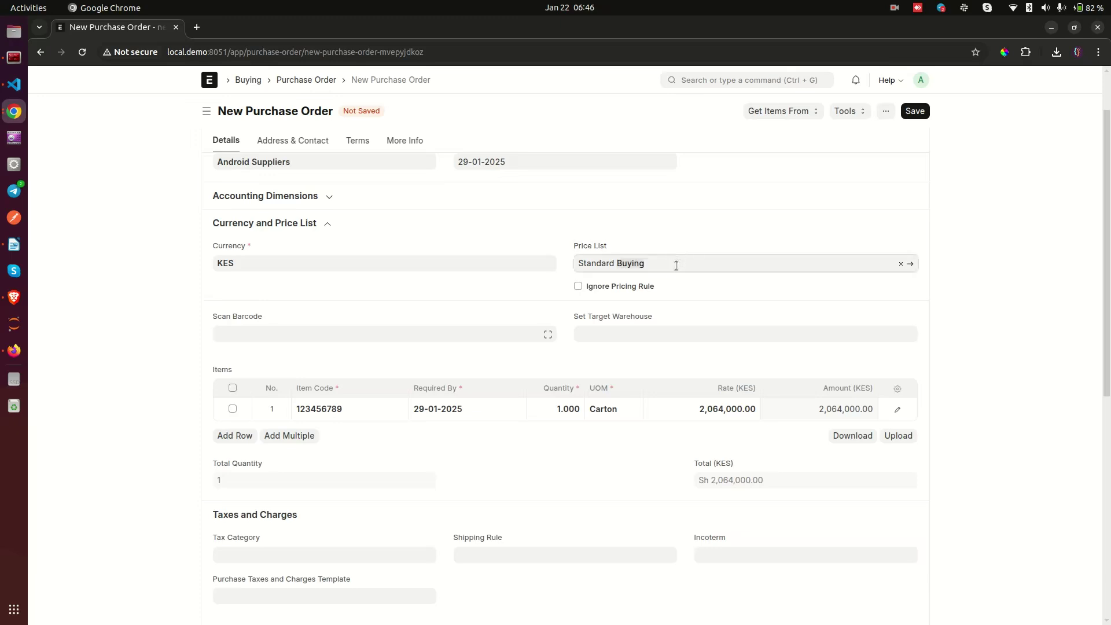
click(675, 265)
click(627, 318)
scroll(627, 317, up, 2)
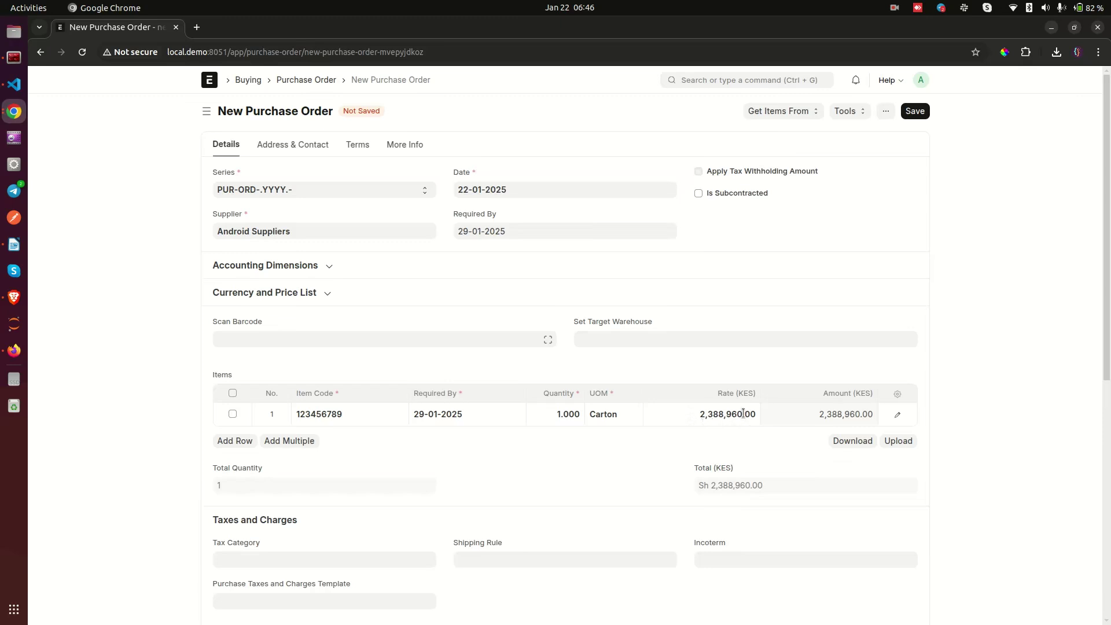
scroll(713, 417, down, 5)
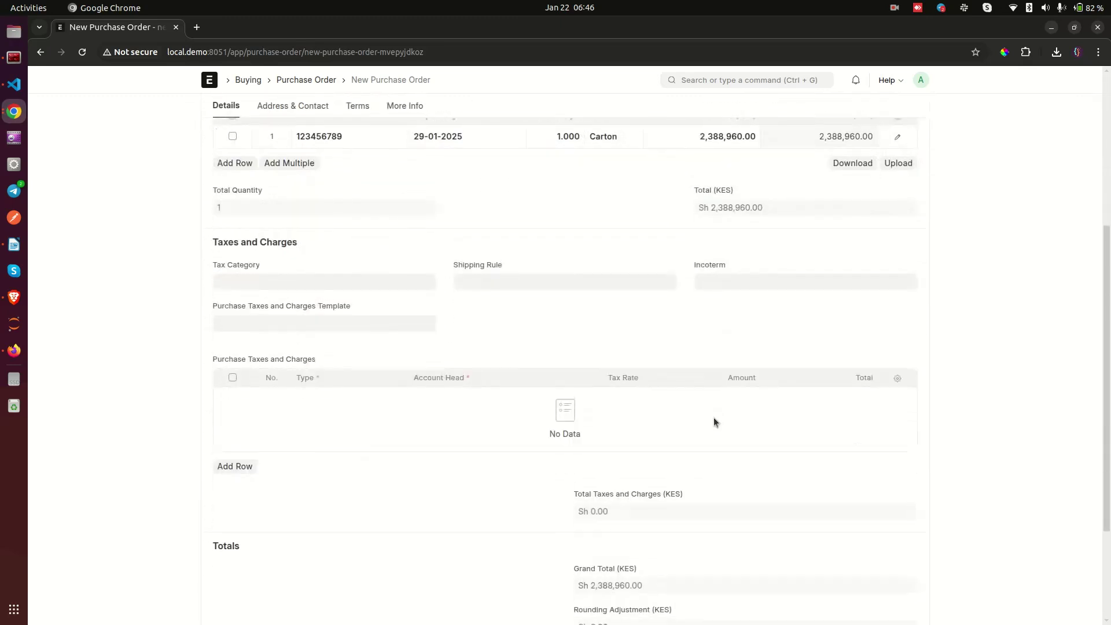
scroll(713, 417, up, 5)
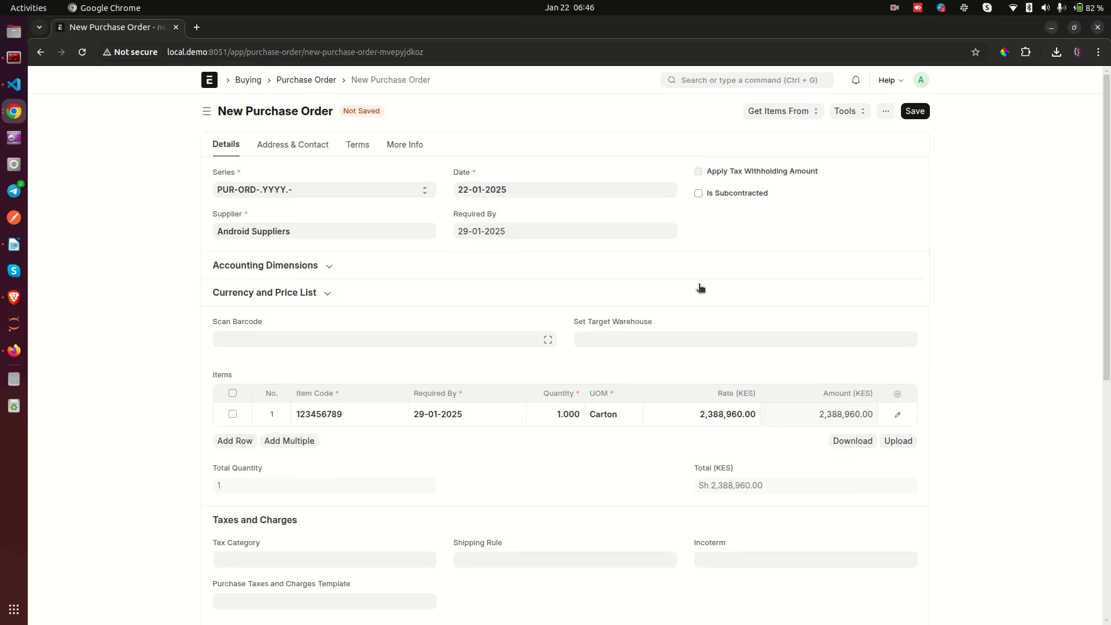